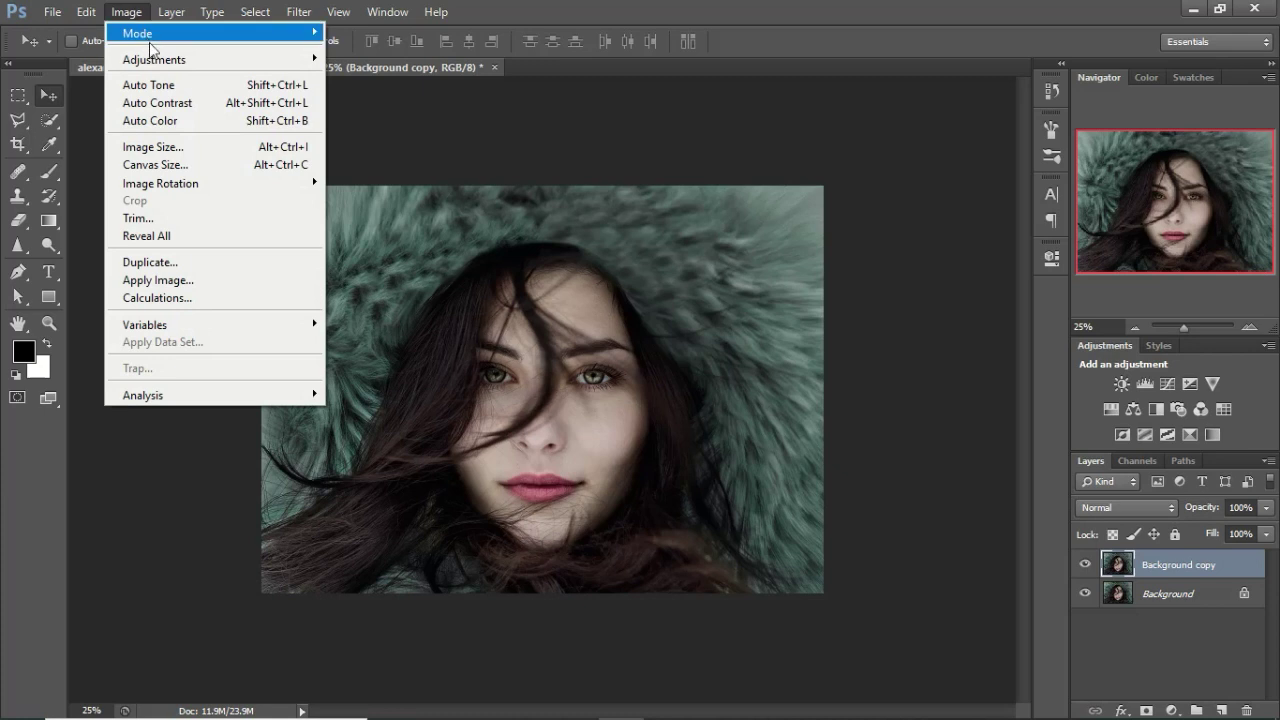
- Desaturate the Background copy layer and duplicate it
{"action": "mouse_move", "coordinate": [160, 62]}
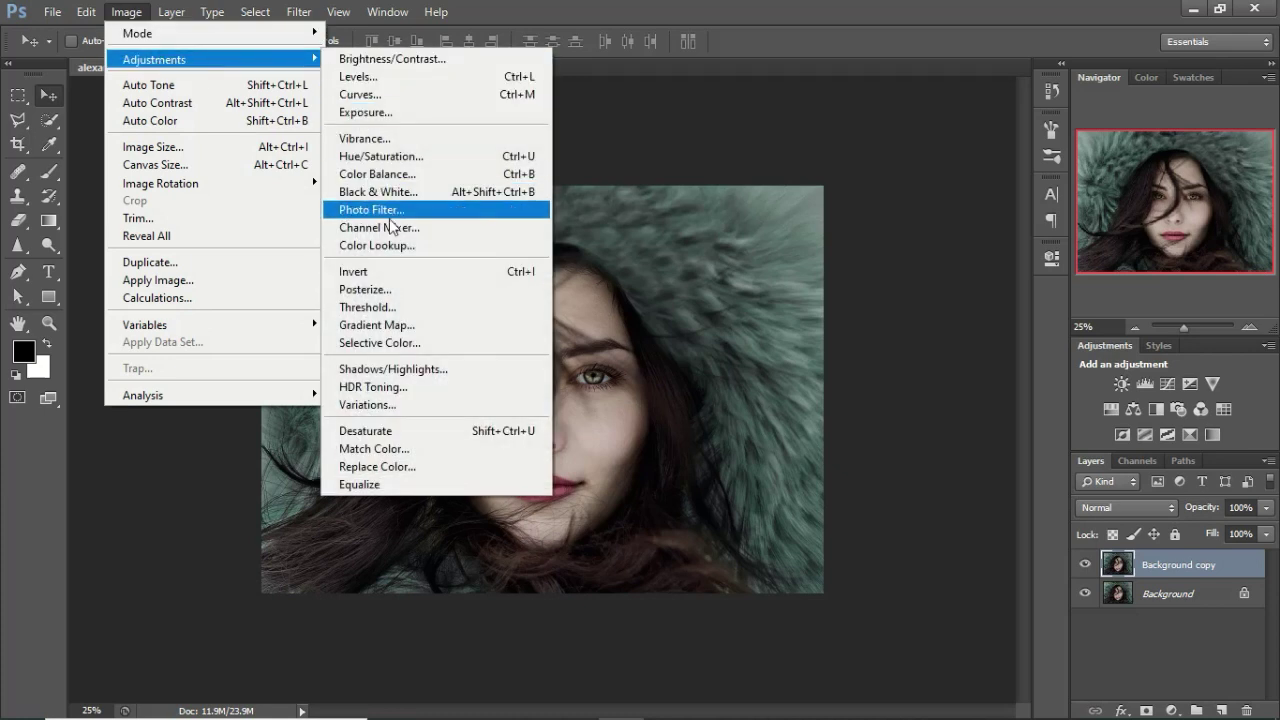
{"action": "left_click", "coordinate": [420, 432]}
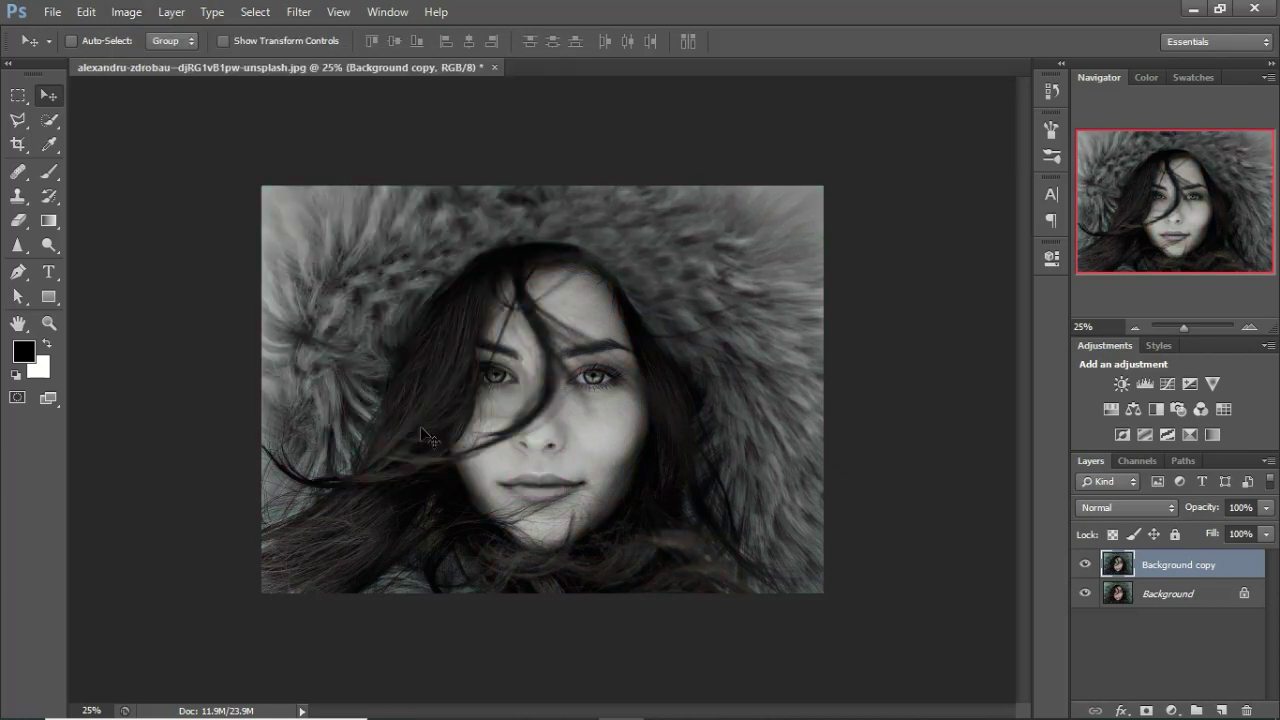
{"action": "left_click_drag", "start_coordinate": [1216, 576], "coordinate": [1224, 708]}
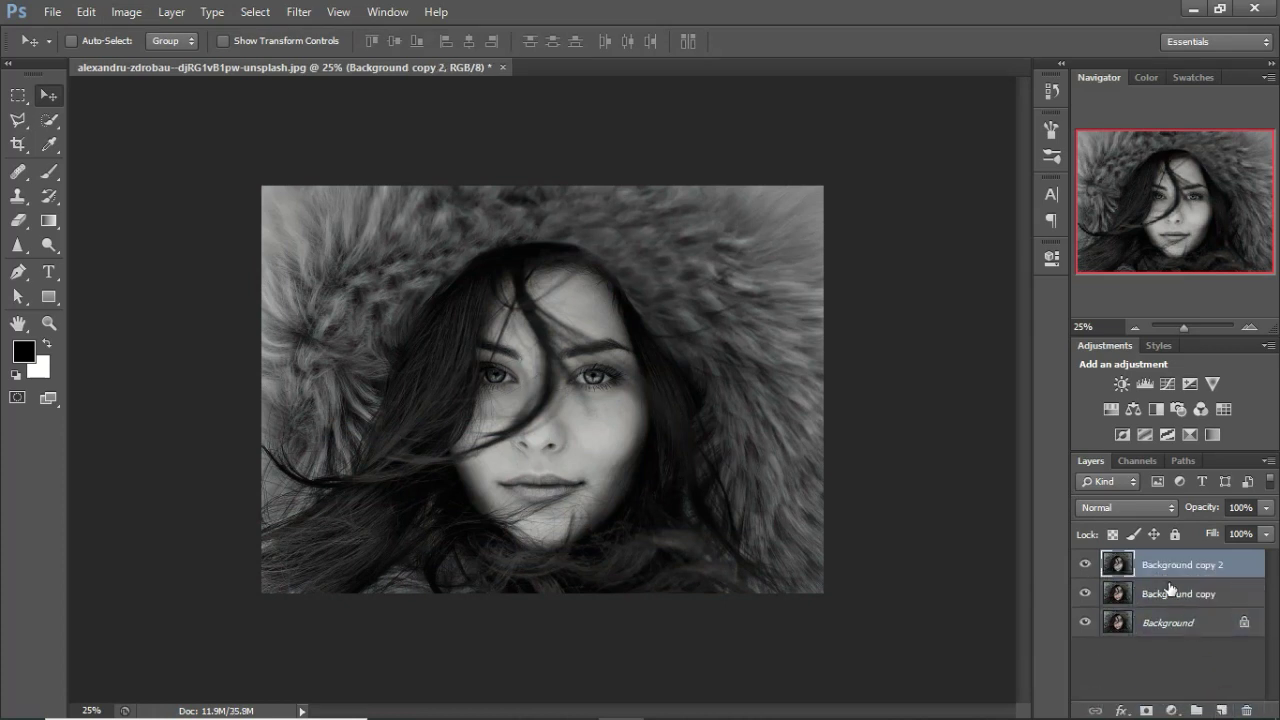
- Invert the colours of the Background copy 2 layer and set its blend mode to Color Dodge
{"action": "key", "text": "ctrl+i"}
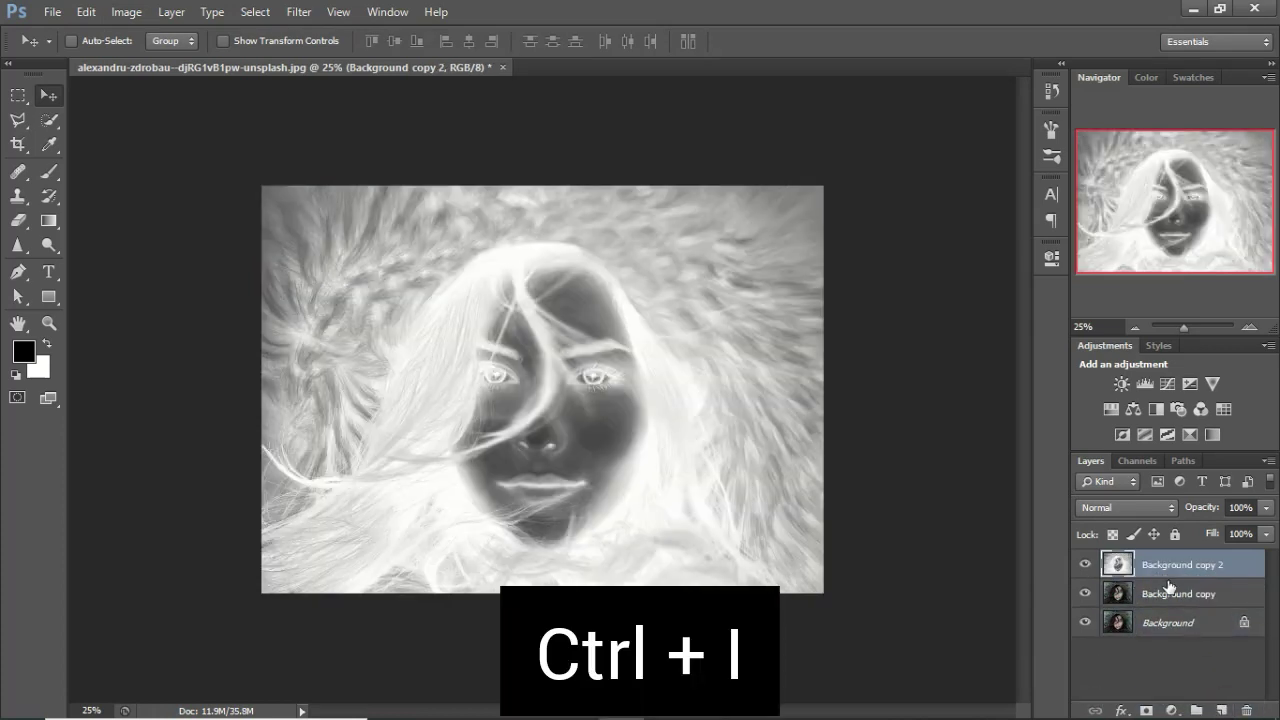
{"action": "left_click", "coordinate": [1123, 507]}
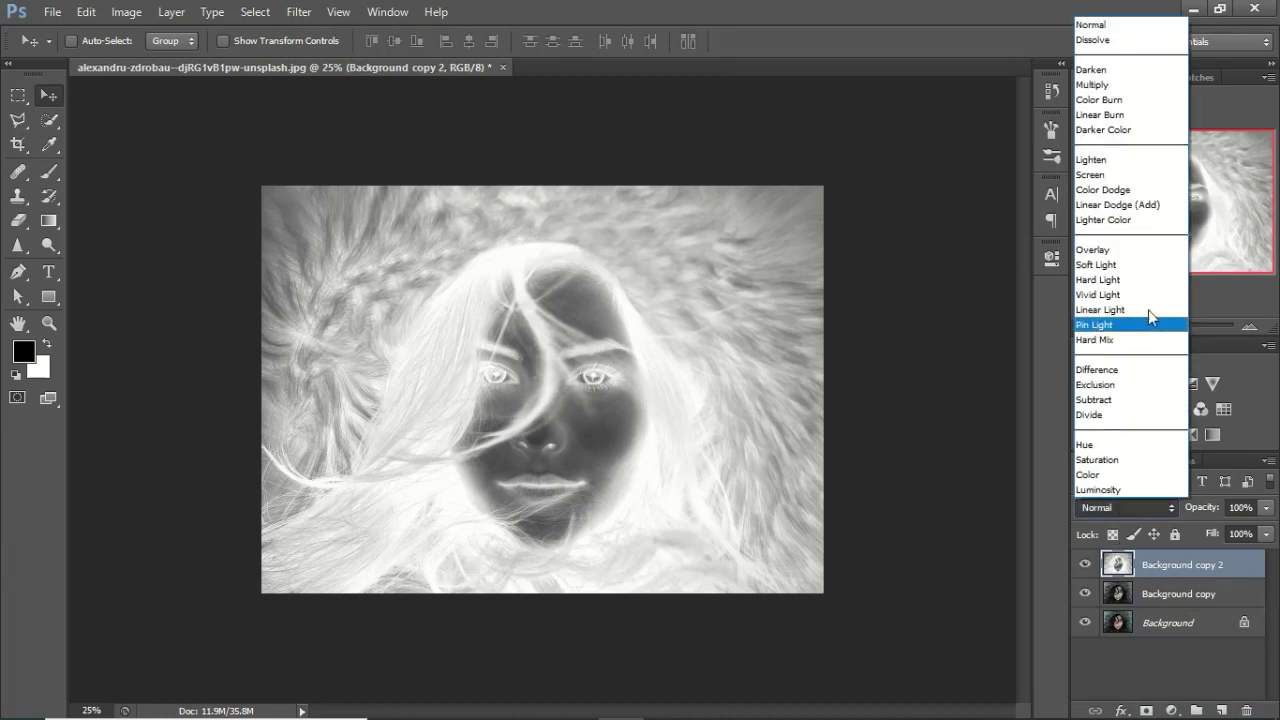
{"action": "left_click", "coordinate": [1124, 190]}
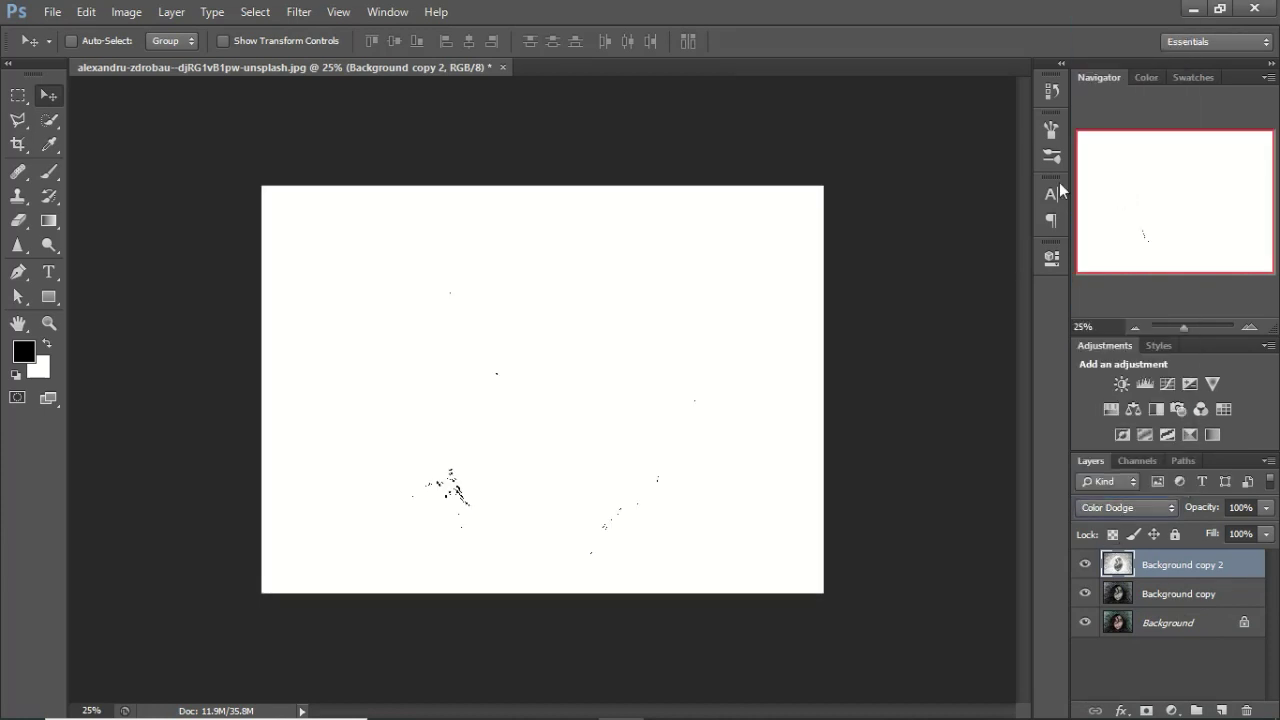
- Convert Background copy 2 to a smart object and apply a Gaussian Blur with a 36.0 pixel radius
{"action": "right_click", "coordinate": [1170, 568]}
{"action": "left_click", "coordinate": [1003, 262]}
{"action": "left_click", "coordinate": [305, 13]}
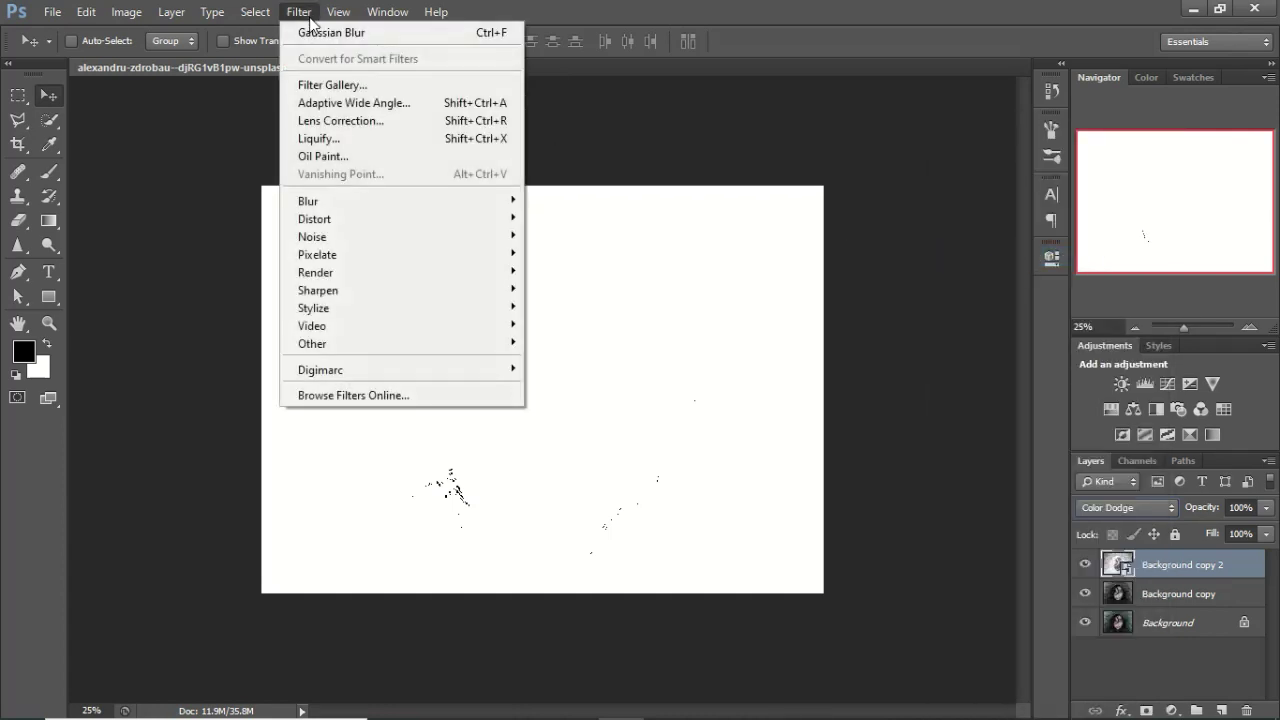
{"action": "mouse_move", "coordinate": [361, 204]}
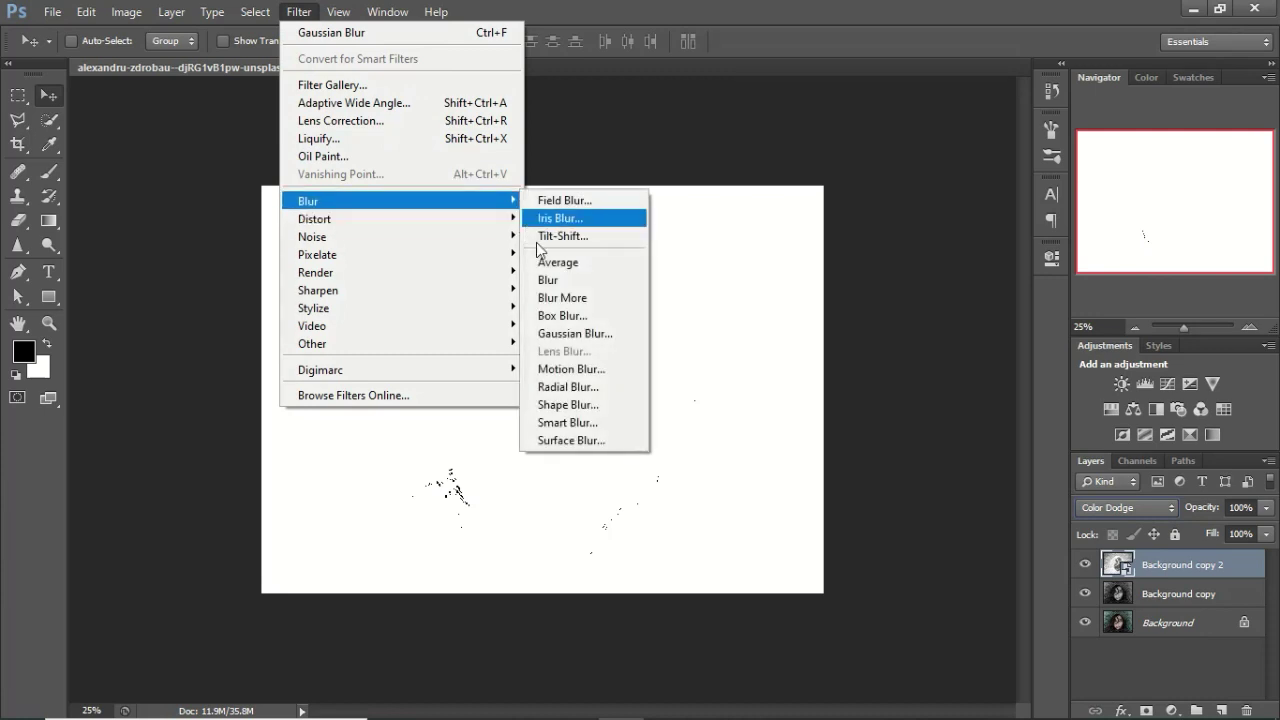
{"action": "left_click", "coordinate": [586, 334]}
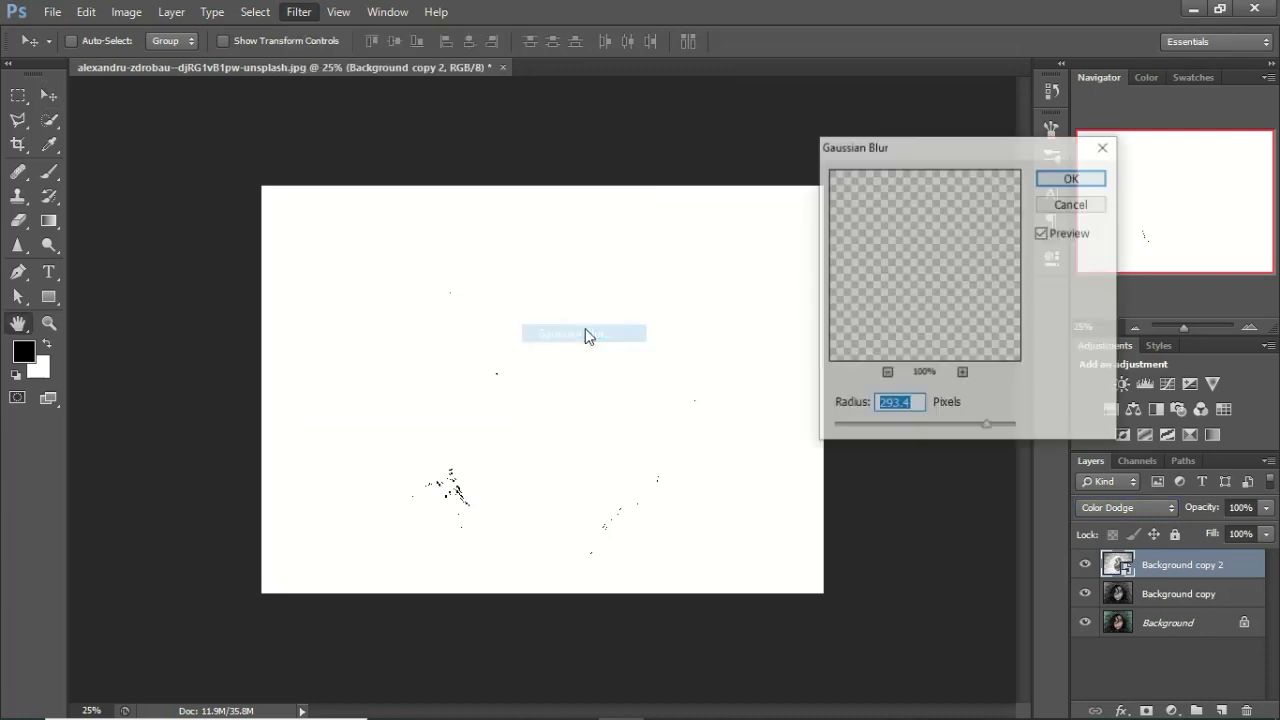
{"action": "mouse_move", "coordinate": [971, 428]}
{"action": "left_mouse_down"}
{"action": "mouse_move", "coordinate": [990, 432]}
{"action": "mouse_move", "coordinate": [924, 421]}
{"action": "left_mouse_up"}
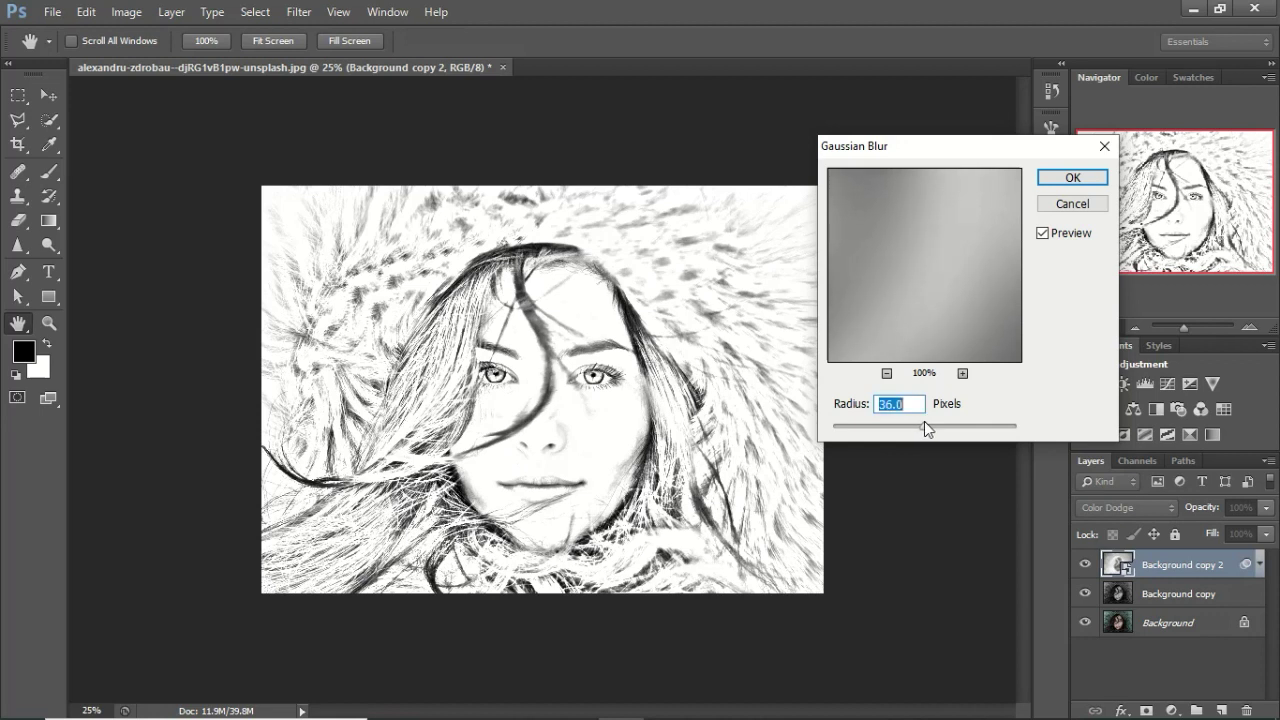
{"action": "left_click", "coordinate": [1072, 177]}
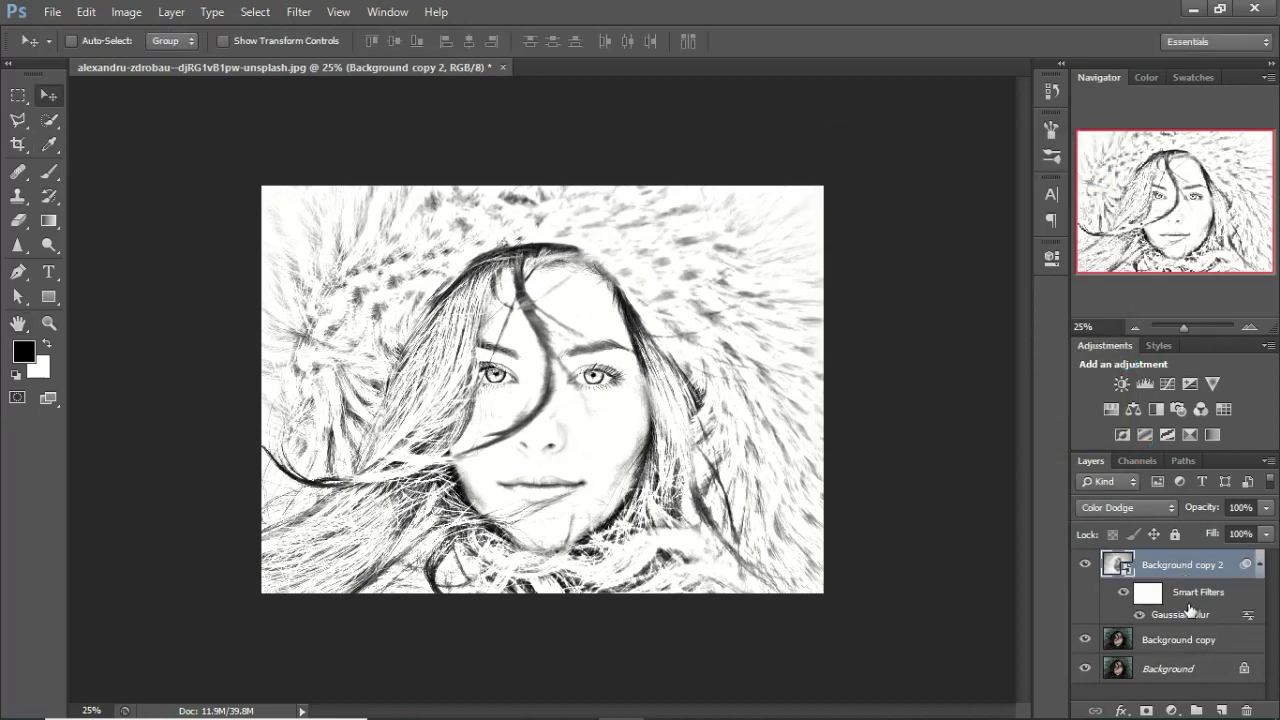
- Group the Background copy and Background copy 2 layers, and duplicate the group
{"action": "left_click", "coordinate": [1195, 641], "text": "ctrl"}
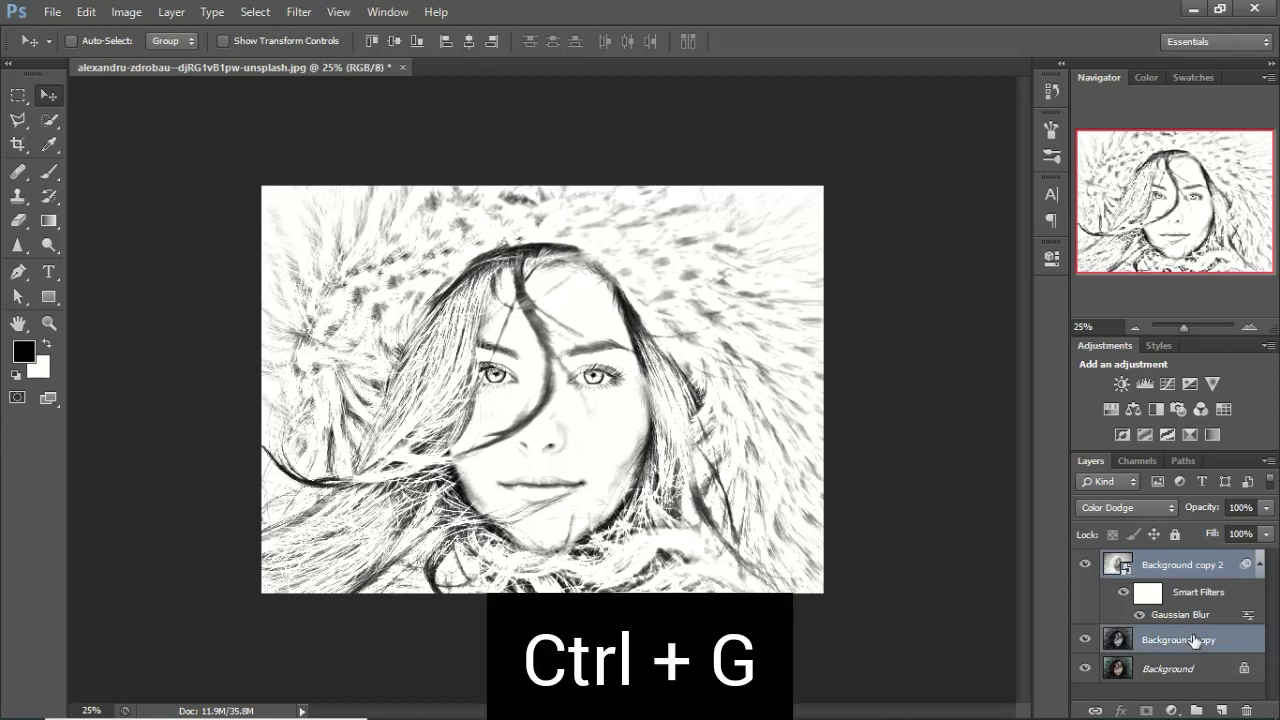
{"action": "key", "text": "ctrl+g"}
{"action": "left_click_drag", "start_coordinate": [1188, 592], "coordinate": [1222, 706]}
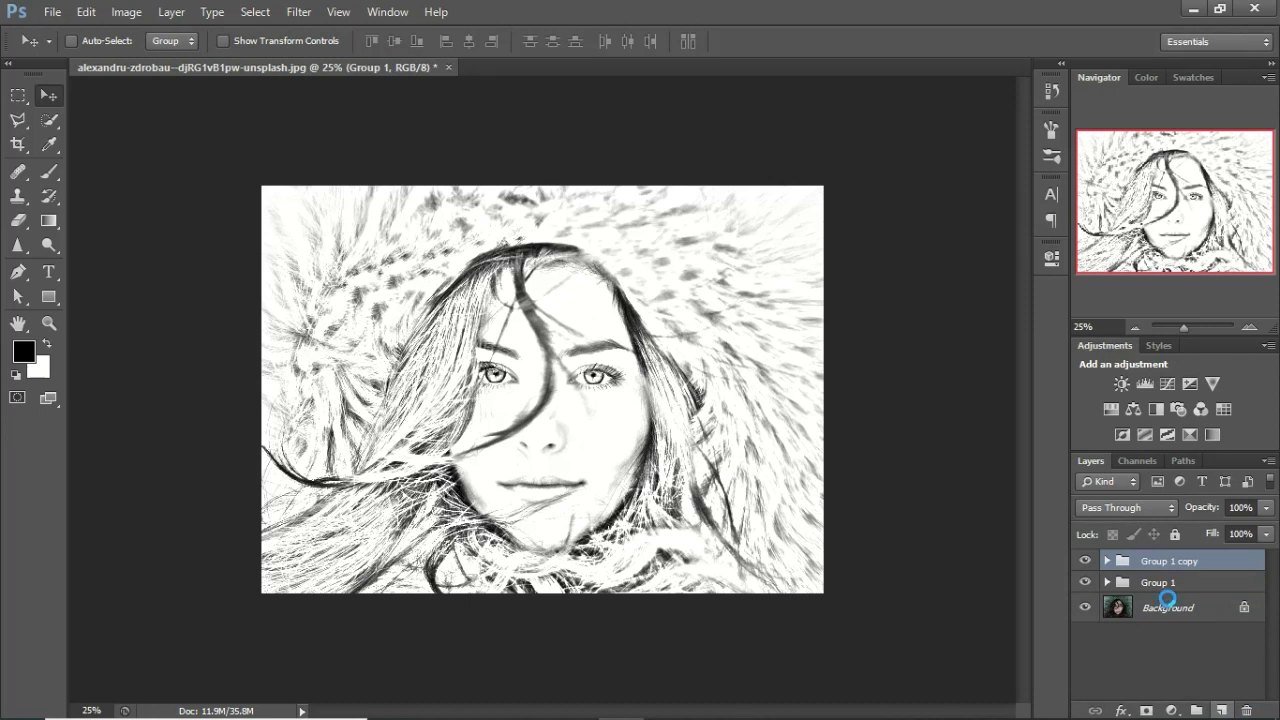
- Set the Gaussian Blur radius of the smart object inside Group 1 copy to 191.7 pixels
{"action": "left_click", "coordinate": [1107, 561]}
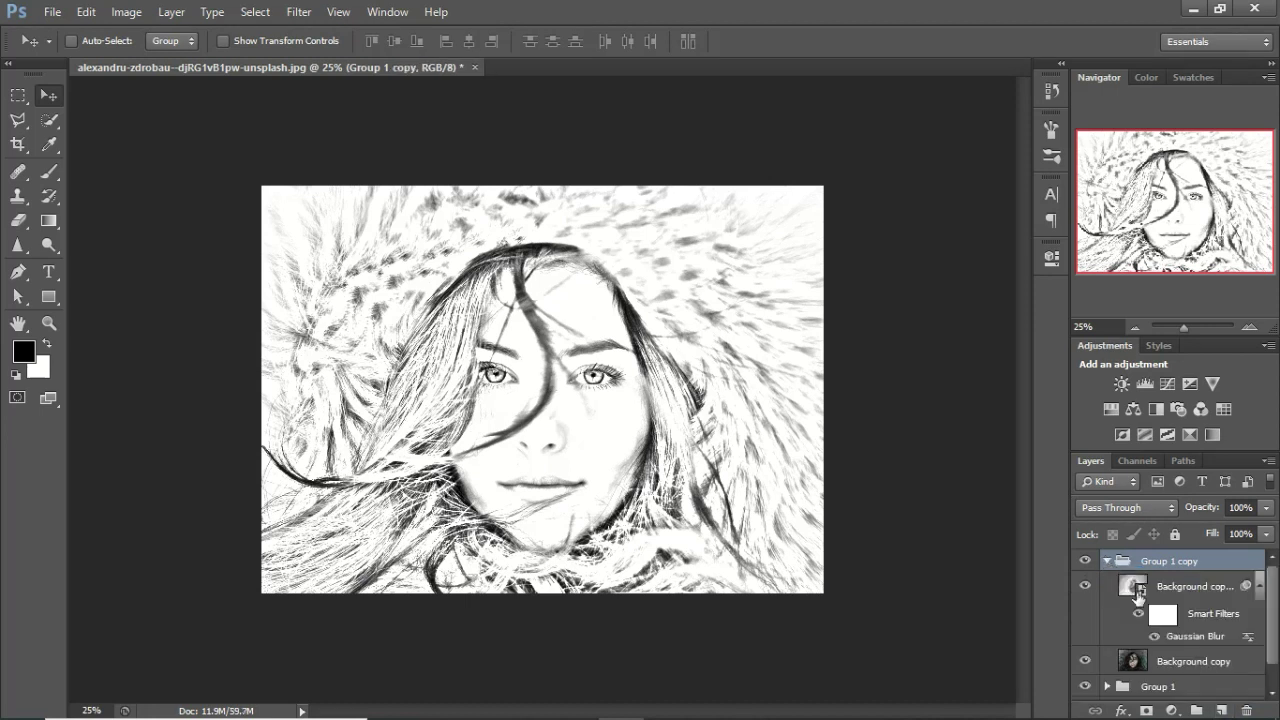
{"action": "double_click", "coordinate": [1178, 637]}
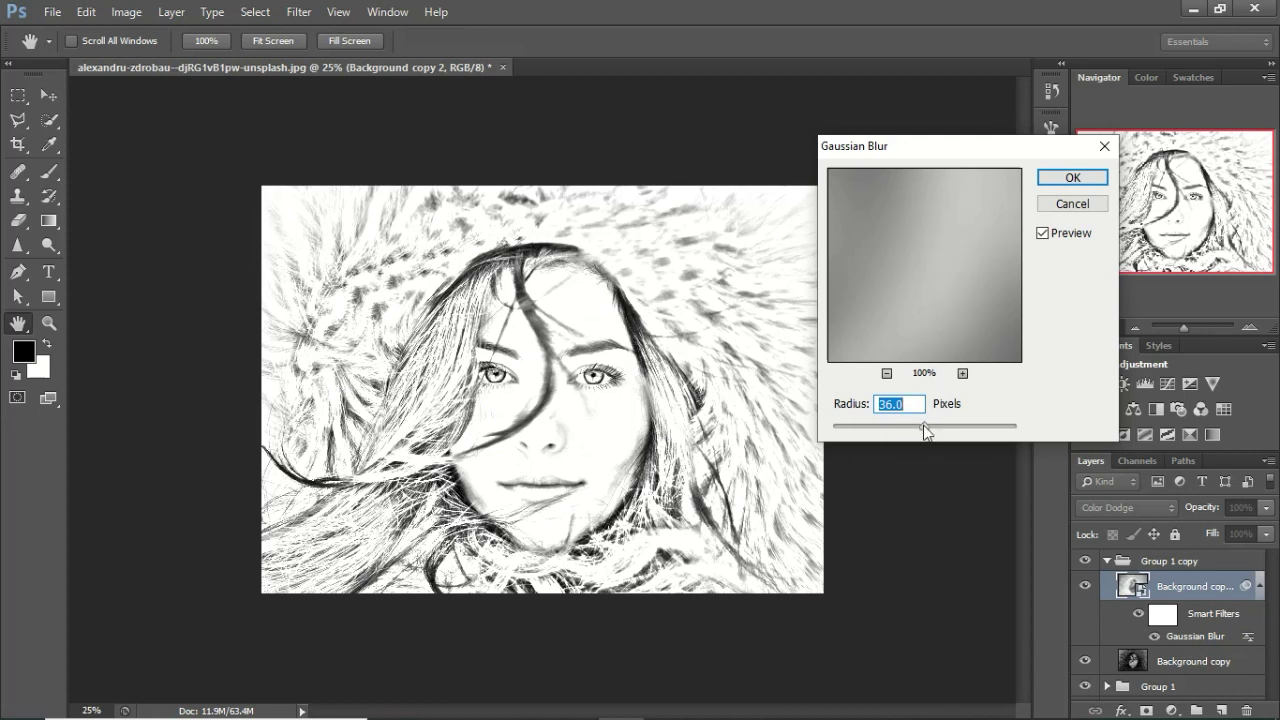
{"action": "left_click_drag", "start_coordinate": [925, 430], "coordinate": [979, 424]}
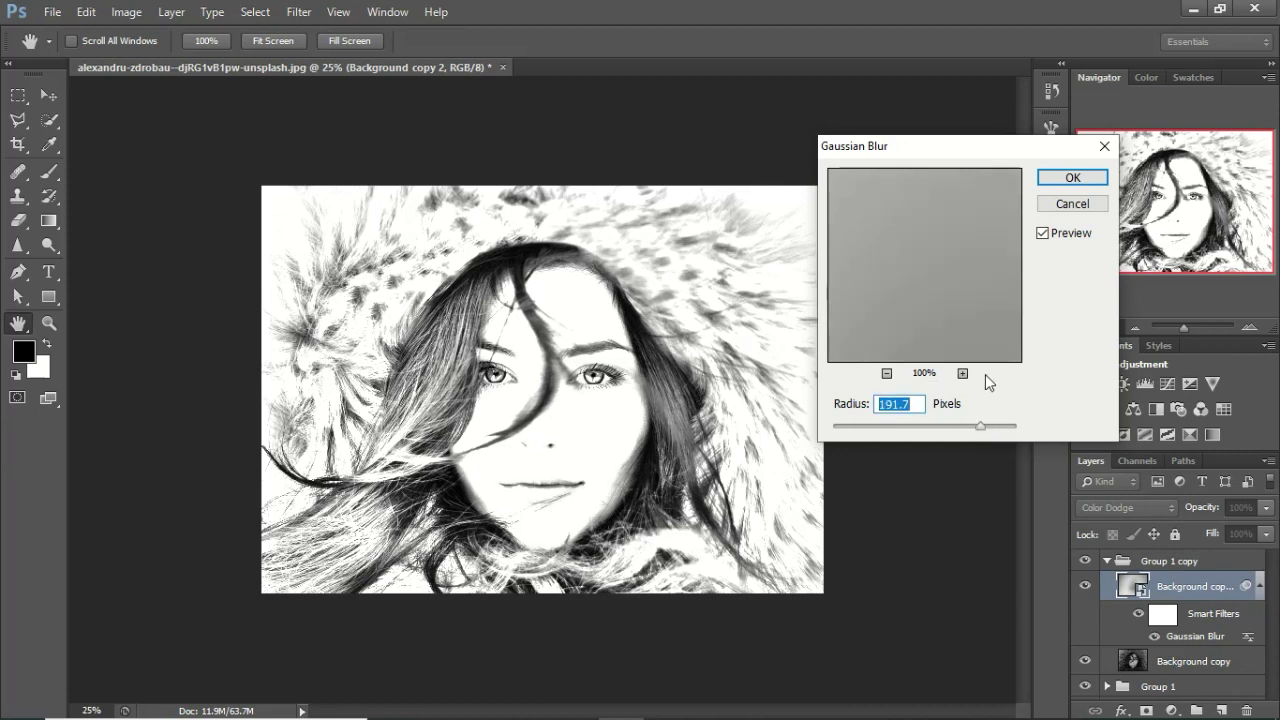
{"action": "left_click", "coordinate": [1066, 182]}
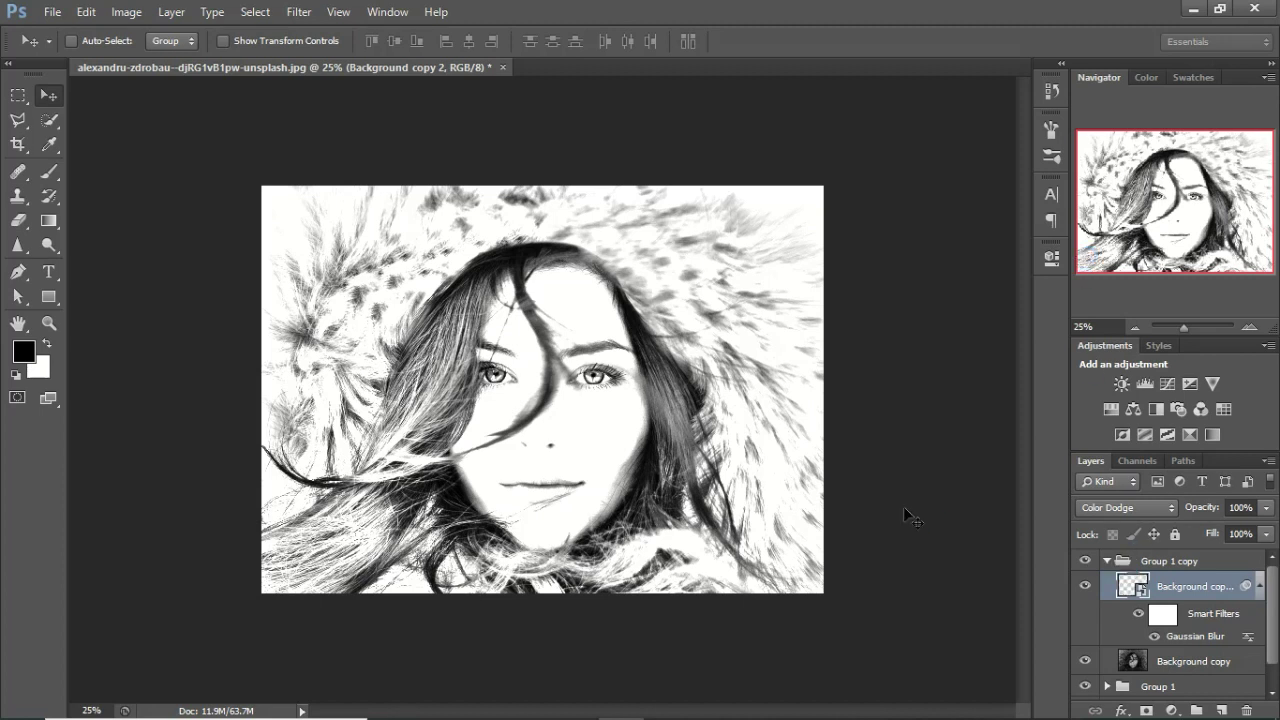
- Add a layer mask to the collapsed Group 1 copy and invert the mask to black
{"action": "left_click", "coordinate": [1107, 562]}
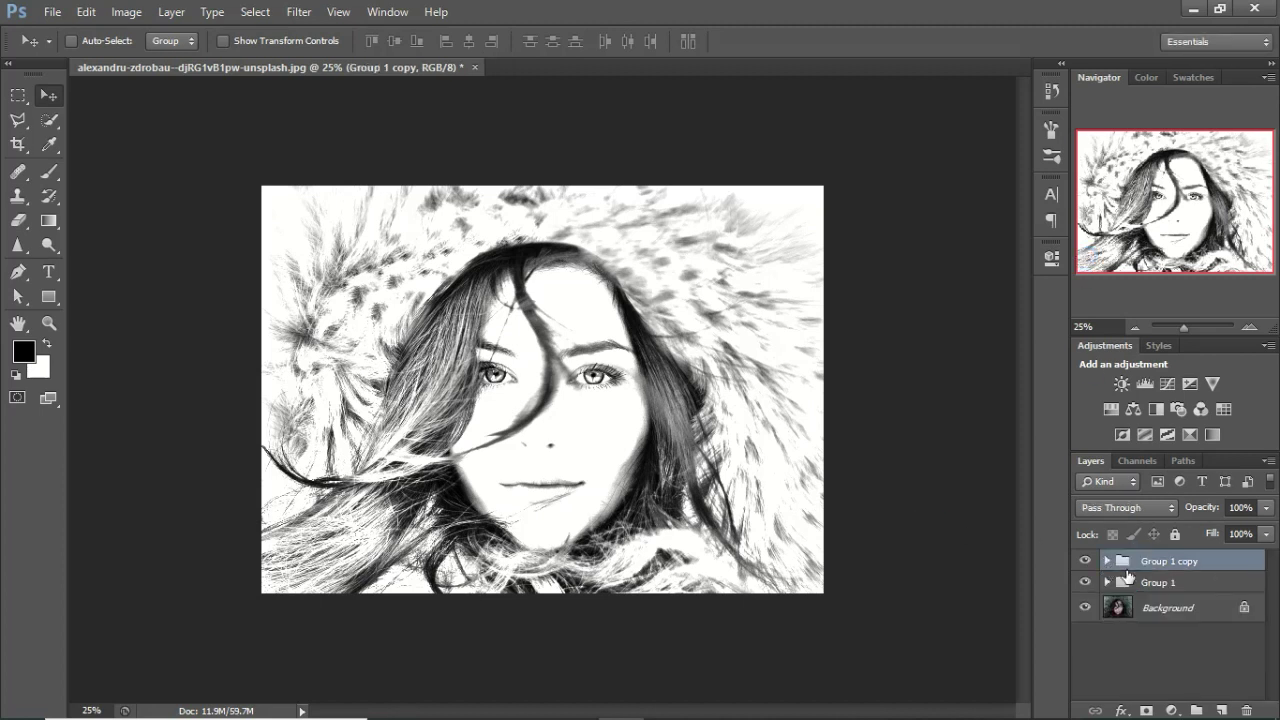
{"action": "left_click", "coordinate": [1148, 710]}
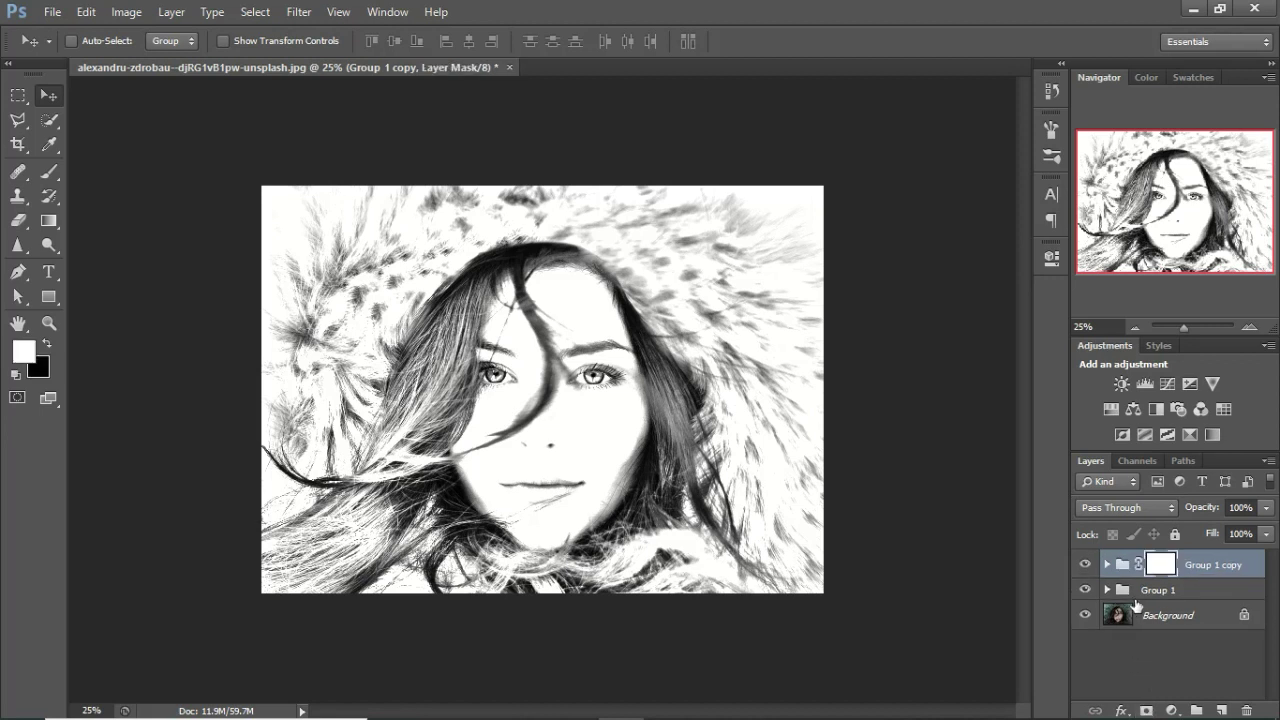
{"action": "key", "text": "ctrl+i"}
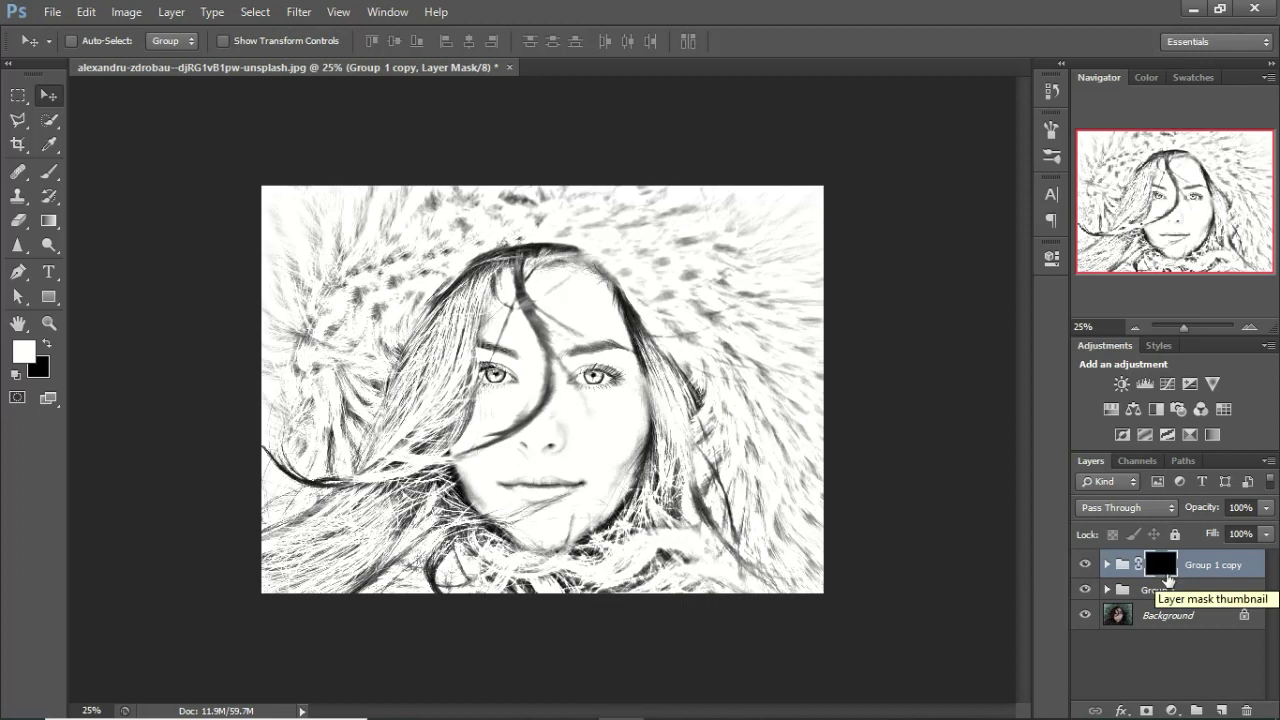
- Paint the woman's hair white on the Group 1 copy mask with a 90-pixel brush to reveal darker strands
{"action": "left_click", "coordinate": [49, 174]}
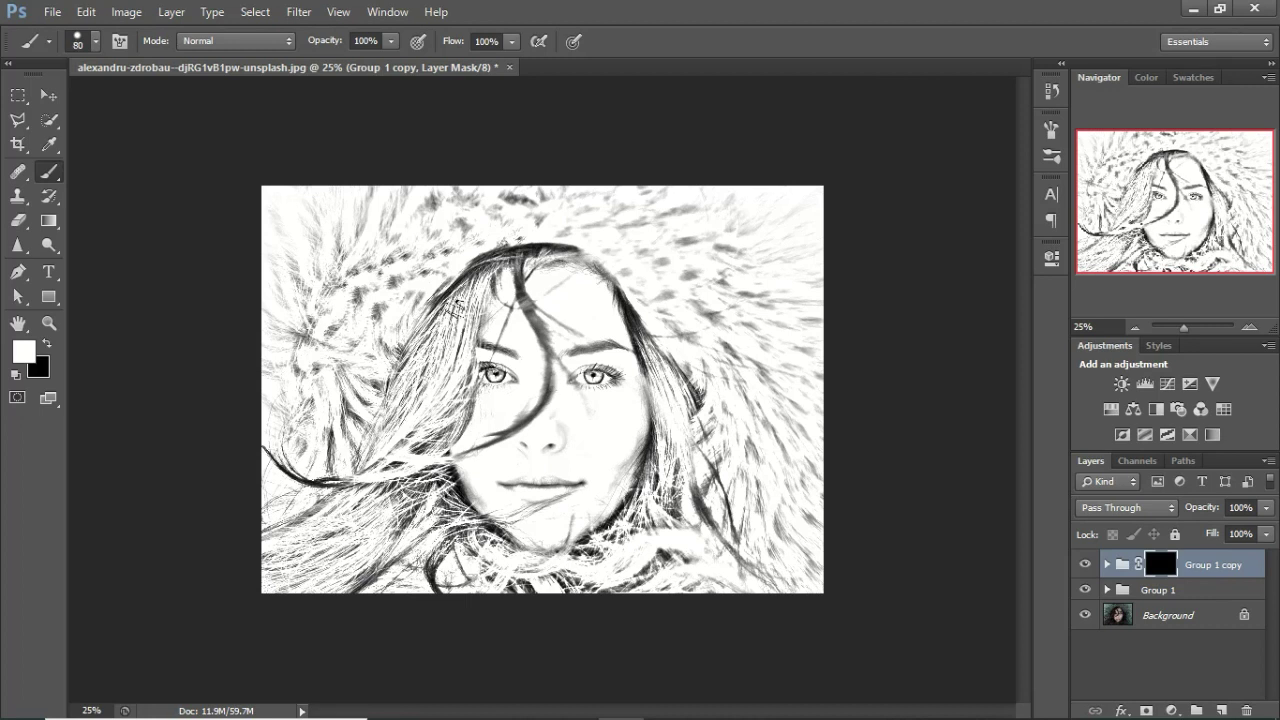
{"action": "key", "text": "bracketright"}
{"action": "mouse_move", "coordinate": [424, 350]}
{"action": "left_mouse_down"}
{"action": "mouse_move", "coordinate": [468, 295]}
{"action": "mouse_move", "coordinate": [430, 330]}
{"action": "mouse_move", "coordinate": [410, 420]}
{"action": "left_mouse_up"}
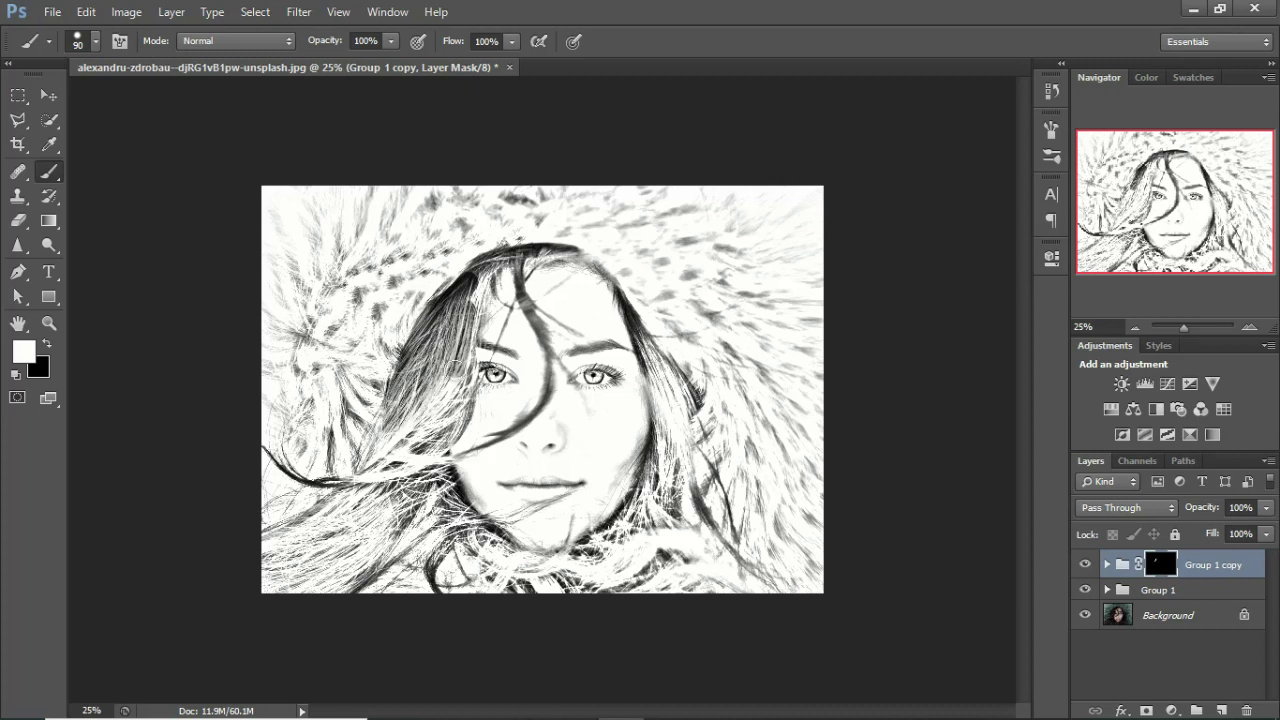
{"action": "mouse_move", "coordinate": [455, 375]}
{"action": "left_mouse_down"}
{"action": "mouse_move", "coordinate": [460, 270]}
{"action": "mouse_move", "coordinate": [380, 430]}
{"action": "mouse_move", "coordinate": [455, 370]}
{"action": "mouse_move", "coordinate": [475, 305]}
{"action": "mouse_move", "coordinate": [440, 450]}
{"action": "mouse_move", "coordinate": [468, 372]}
{"action": "mouse_move", "coordinate": [415, 405]}
{"action": "mouse_move", "coordinate": [392, 490]}
{"action": "left_mouse_up"}
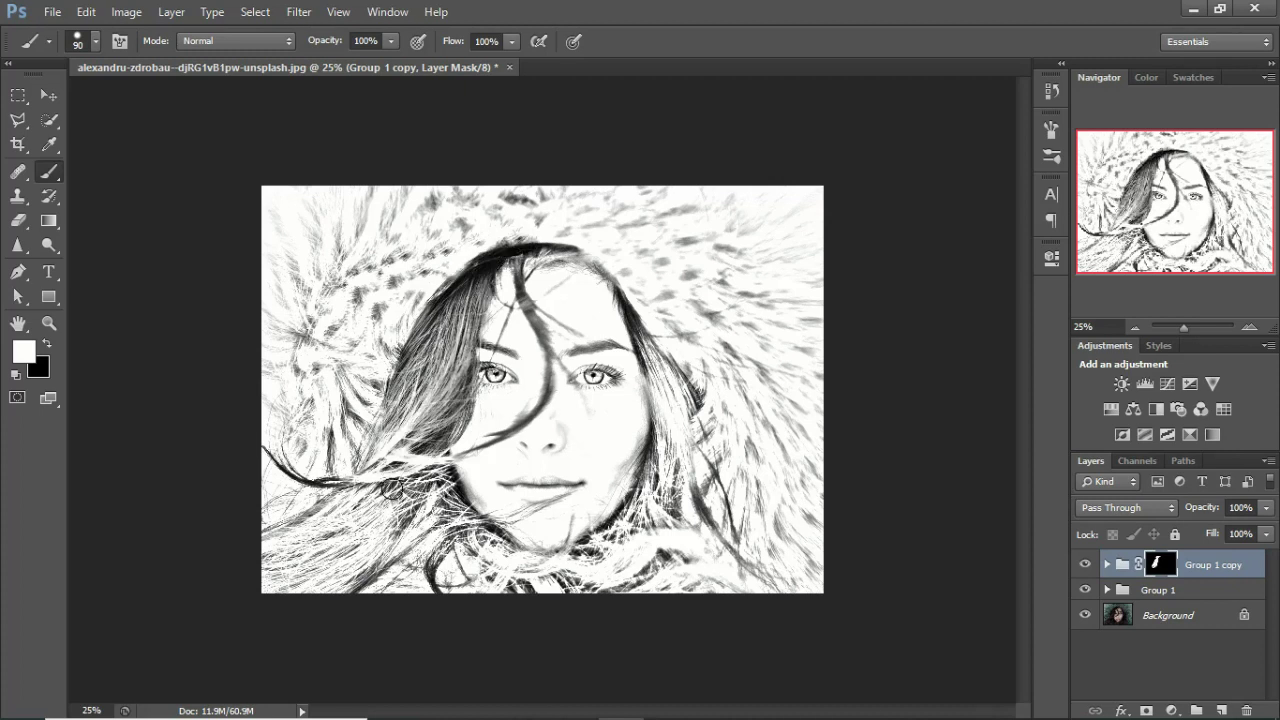
{"action": "mouse_move", "coordinate": [536, 250]}
{"action": "left_mouse_down"}
{"action": "mouse_move", "coordinate": [548, 257]}
{"action": "mouse_move", "coordinate": [507, 260]}
{"action": "mouse_move", "coordinate": [540, 248]}
{"action": "mouse_move", "coordinate": [640, 305]}
{"action": "mouse_move", "coordinate": [708, 485]}
{"action": "mouse_move", "coordinate": [650, 385]}
{"action": "mouse_move", "coordinate": [651, 470]}
{"action": "mouse_move", "coordinate": [608, 575]}
{"action": "mouse_move", "coordinate": [560, 580]}
{"action": "mouse_move", "coordinate": [638, 560]}
{"action": "mouse_move", "coordinate": [556, 550]}
{"action": "mouse_move", "coordinate": [420, 475]}
{"action": "mouse_move", "coordinate": [375, 570]}
{"action": "mouse_move", "coordinate": [285, 485]}
{"action": "mouse_move", "coordinate": [380, 505]}
{"action": "left_mouse_up"}
- Paint the fur hood around the head white on the mask with a much larger brush
{"action": "key", "text": "bracketright"}
{"action": "key", "text": "bracketright"}
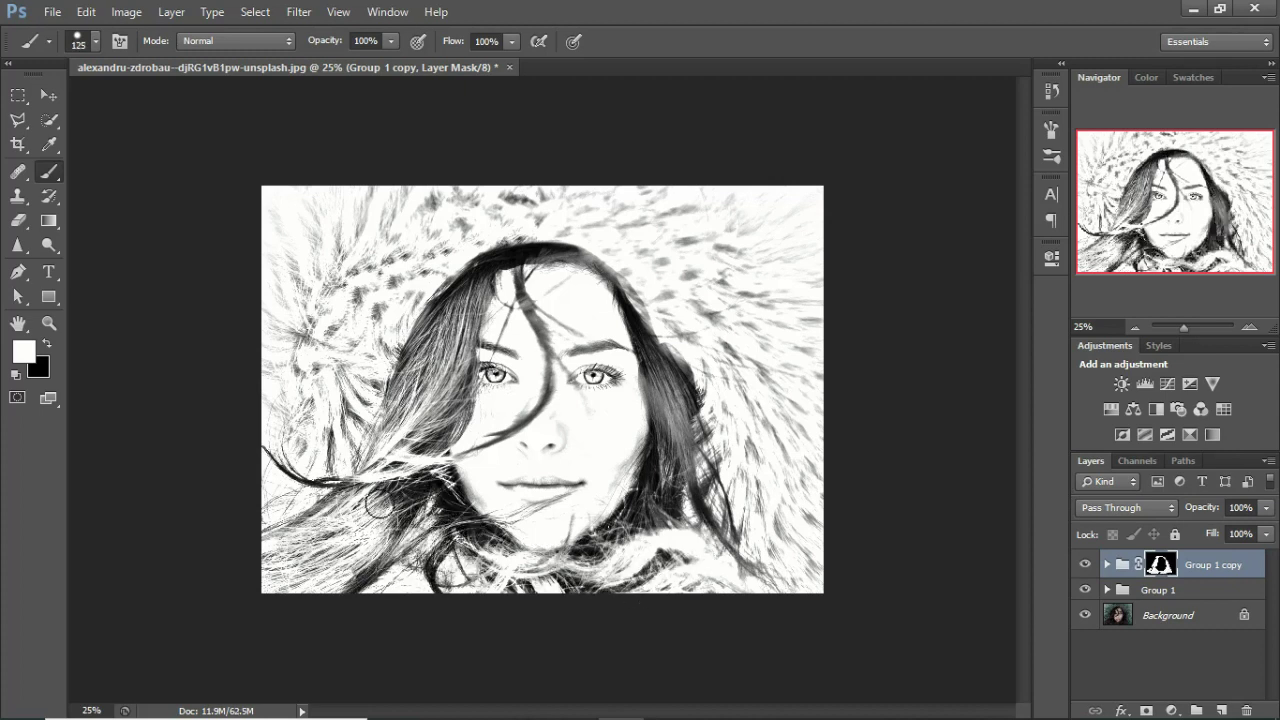
{"action": "key", "text": "bracketright"}
{"action": "key", "text": "bracketright"}
{"action": "key", "text": "bracketright"}
{"action": "key", "text": "bracketright"}
{"action": "key", "text": "bracketright"}
{"action": "key", "text": "bracketright"}
{"action": "key", "text": "bracketright"}
{"action": "key", "text": "bracketright"}
{"action": "mouse_move", "coordinate": [305, 259]}
{"action": "left_mouse_down"}
{"action": "mouse_move", "coordinate": [311, 357]}
{"action": "mouse_move", "coordinate": [313, 240]}
{"action": "mouse_move", "coordinate": [459, 187]}
{"action": "mouse_move", "coordinate": [671, 200]}
{"action": "mouse_move", "coordinate": [770, 505]}
{"action": "mouse_move", "coordinate": [700, 575]}
{"action": "mouse_move", "coordinate": [499, 628]}
{"action": "mouse_move", "coordinate": [366, 472]}
{"action": "mouse_move", "coordinate": [430, 258]}
{"action": "left_mouse_up"}
{"action": "mouse_move", "coordinate": [674, 254]}
{"action": "left_mouse_down"}
{"action": "mouse_move", "coordinate": [739, 374]}
{"action": "mouse_move", "coordinate": [704, 548]}
{"action": "left_mouse_up"}
- Paint the hair strand crossing the face white on the mask with a 50-pixel brush
{"action": "key", "text": "bracketleft"}
{"action": "key", "text": "bracketleft"}
{"action": "key", "text": "bracketleft"}
{"action": "key", "text": "bracketleft"}
{"action": "key", "text": "bracketleft"}
{"action": "key", "text": "bracketleft"}
{"action": "key", "text": "bracketleft"}
{"action": "key", "text": "bracketleft"}
{"action": "key", "text": "bracketleft"}
{"action": "key", "text": "bracketleft"}
{"action": "key", "text": "bracketleft"}
{"action": "key", "text": "bracketleft"}
{"action": "key", "text": "bracketleft"}
{"action": "key", "text": "bracketleft"}
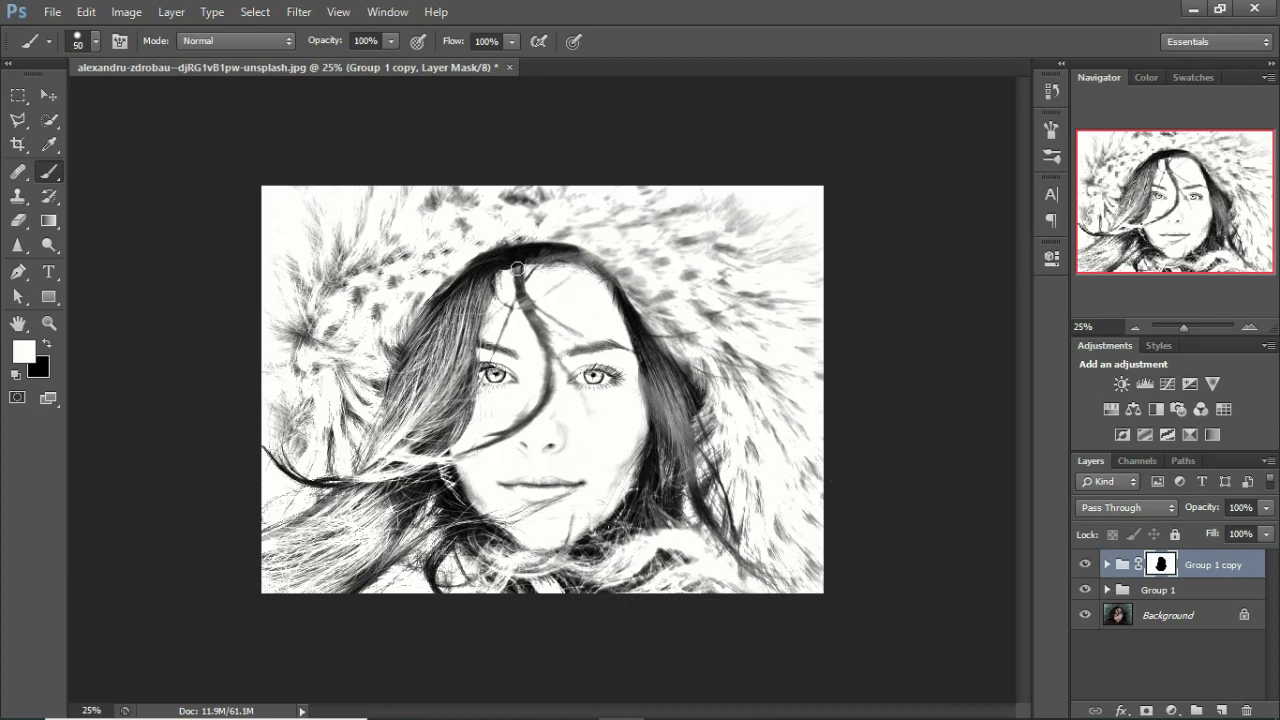
{"action": "mouse_move", "coordinate": [521, 275]}
{"action": "left_mouse_down"}
{"action": "mouse_move", "coordinate": [549, 395]}
{"action": "mouse_move", "coordinate": [490, 450]}
{"action": "mouse_move", "coordinate": [440, 462]}
{"action": "left_mouse_up"}
{"action": "key", "text": "ctrl+z"}
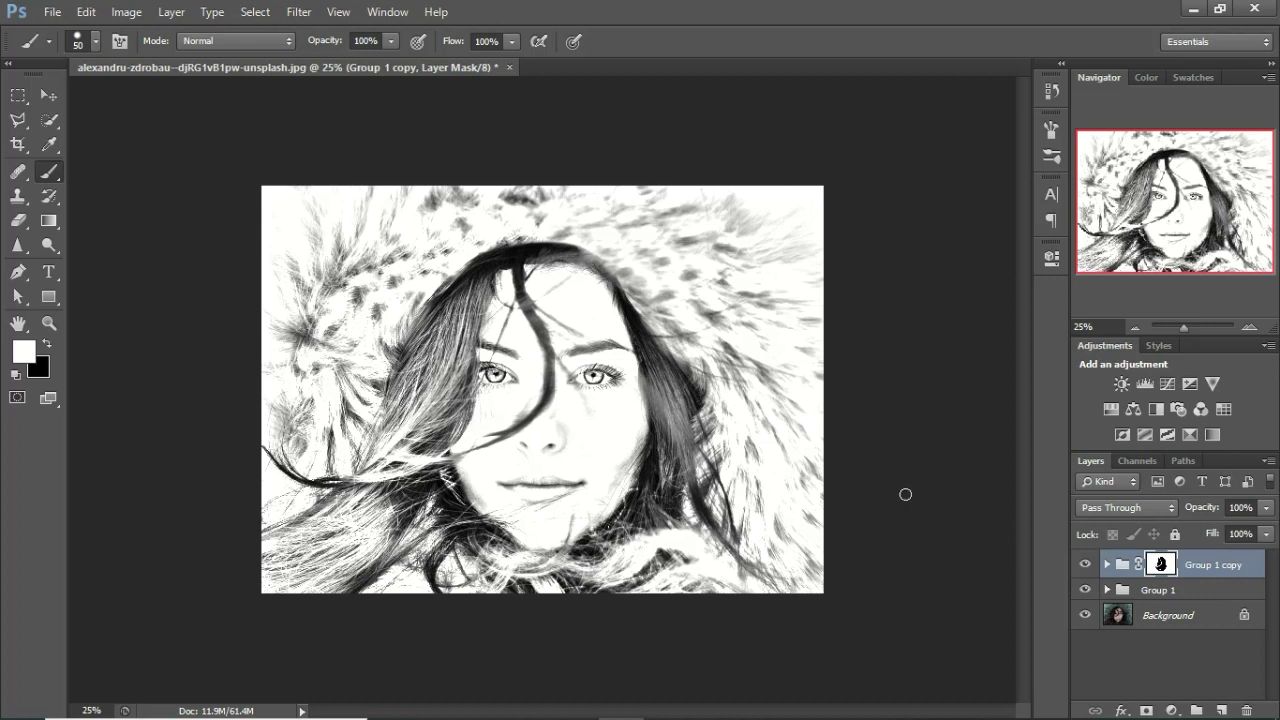
{"action": "left_click", "coordinate": [48, 95]}
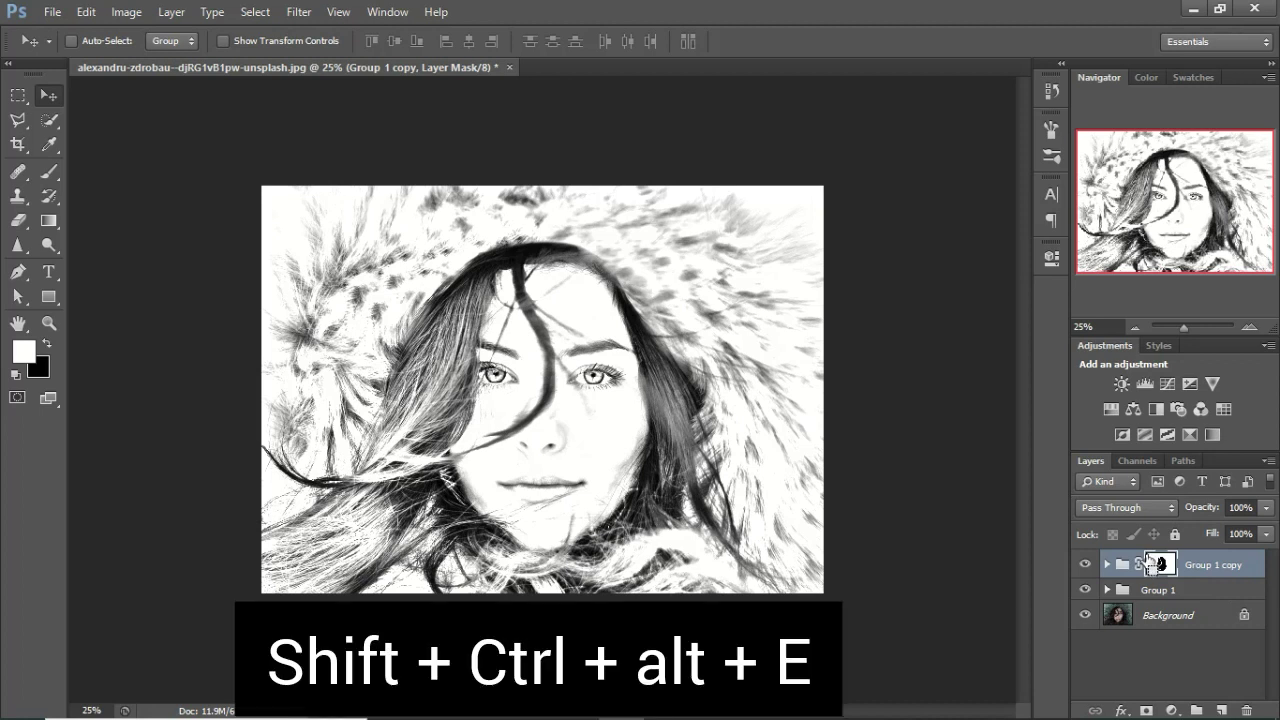
- Stamp all visible layers into a new top layer and apply a High Pass filter with a 658.1 pixel radius
{"action": "key", "text": "ctrl+shift+alt+e"}
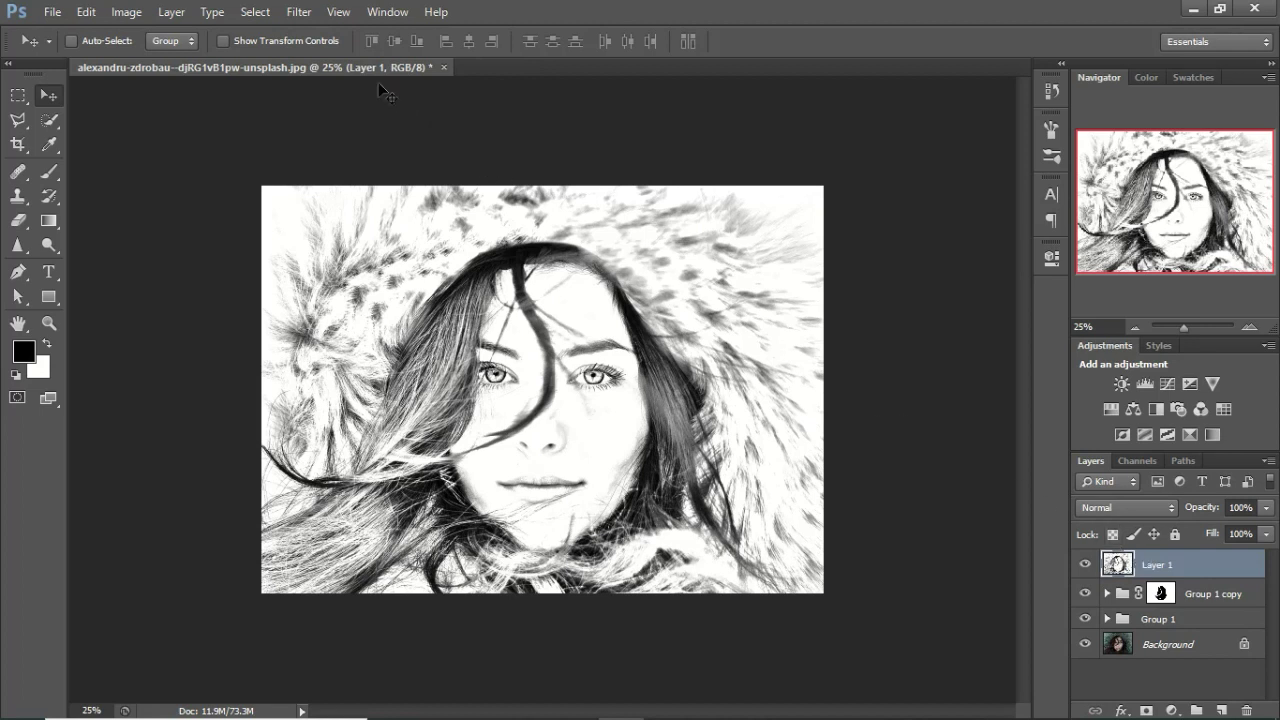
{"action": "left_click", "coordinate": [303, 13]}
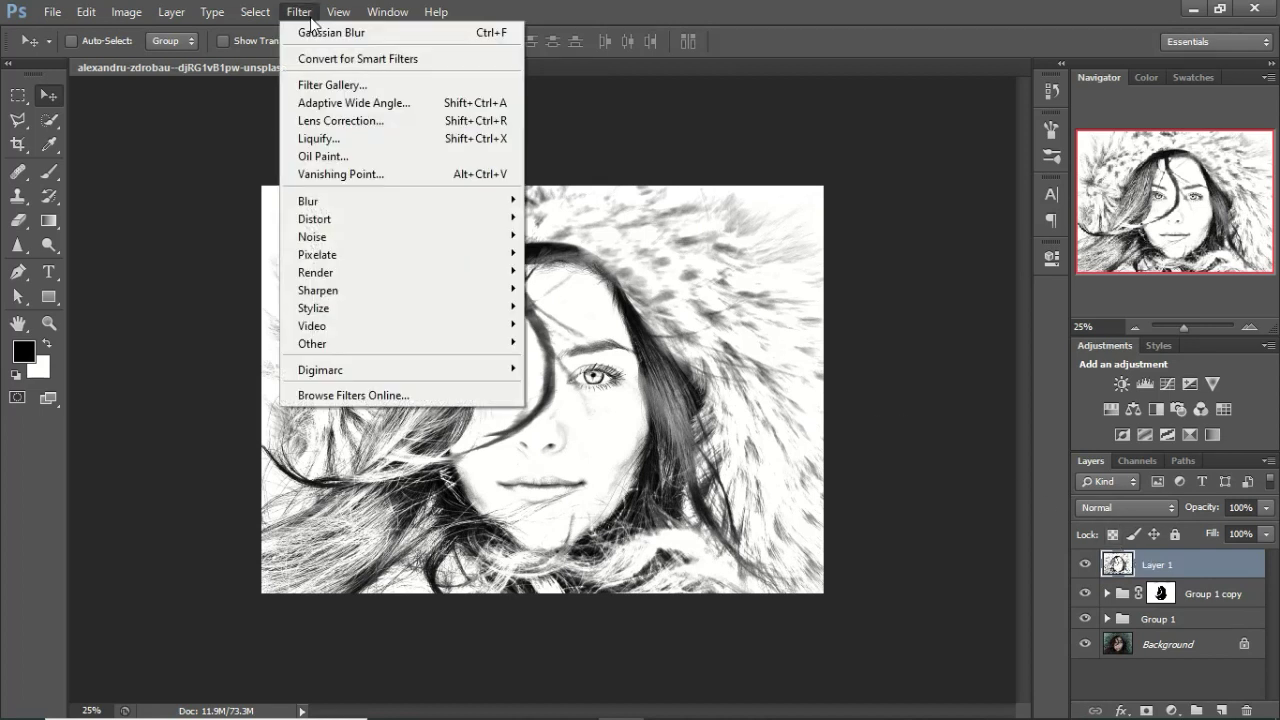
{"action": "mouse_move", "coordinate": [460, 343]}
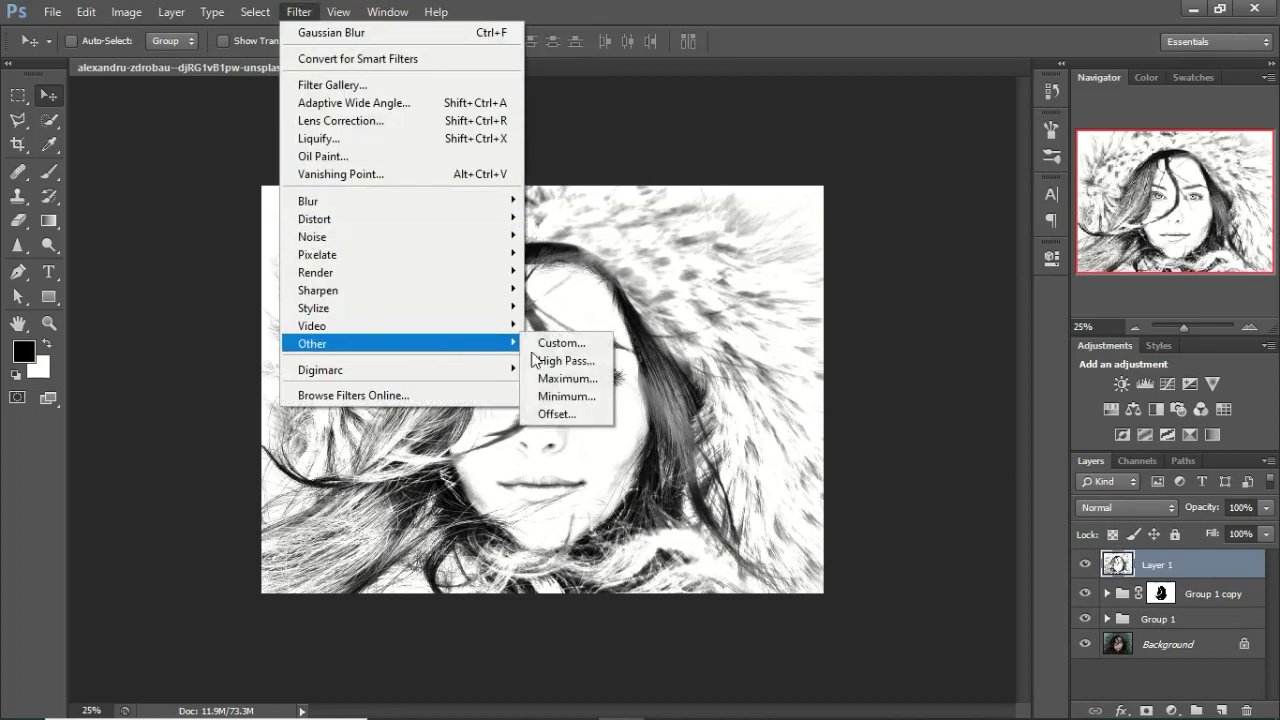
{"action": "left_click", "coordinate": [571, 362]}
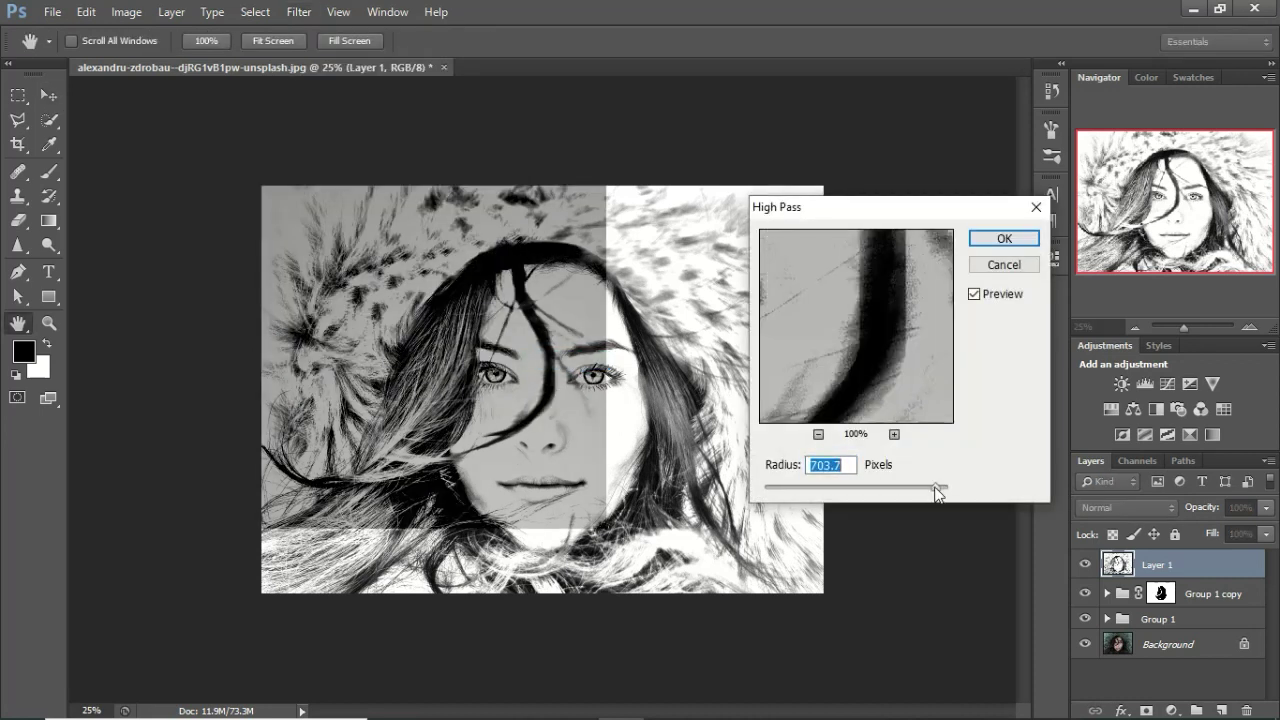
{"action": "mouse_move", "coordinate": [935, 490]}
{"action": "left_mouse_down"}
{"action": "mouse_move", "coordinate": [914, 491]}
{"action": "mouse_move", "coordinate": [934, 485]}
{"action": "left_mouse_up"}
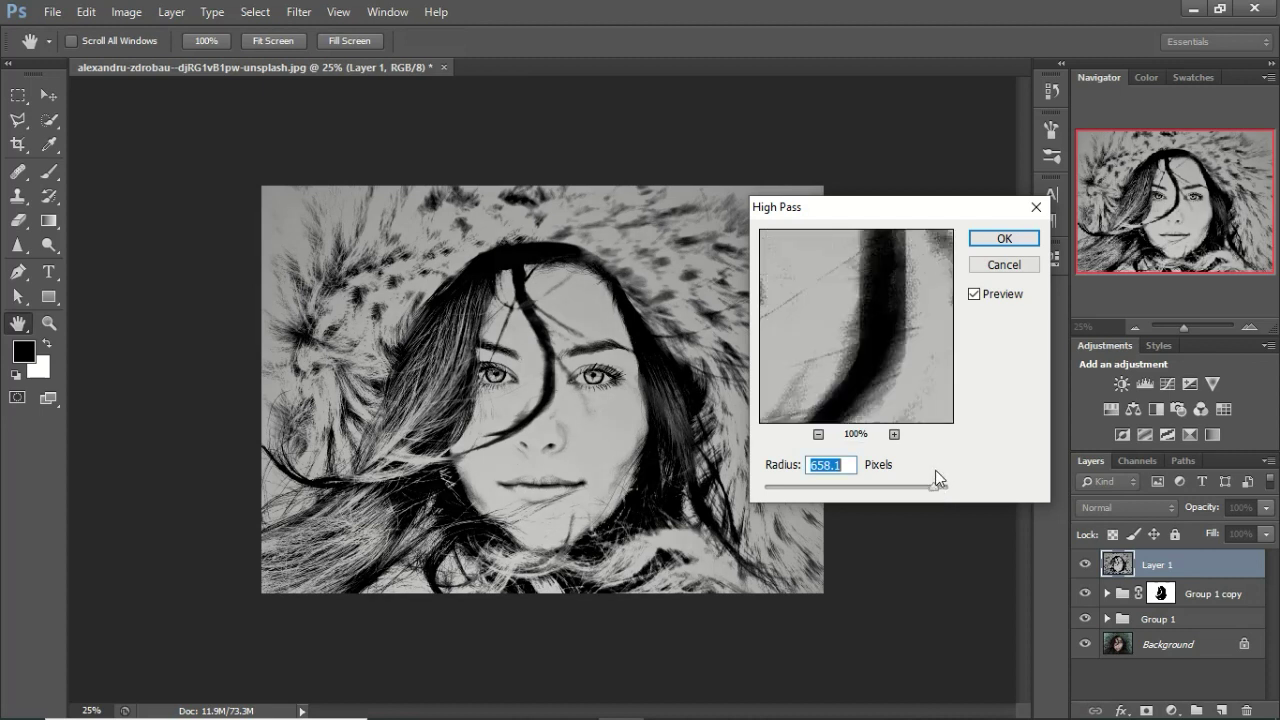
{"action": "left_click", "coordinate": [988, 240]}
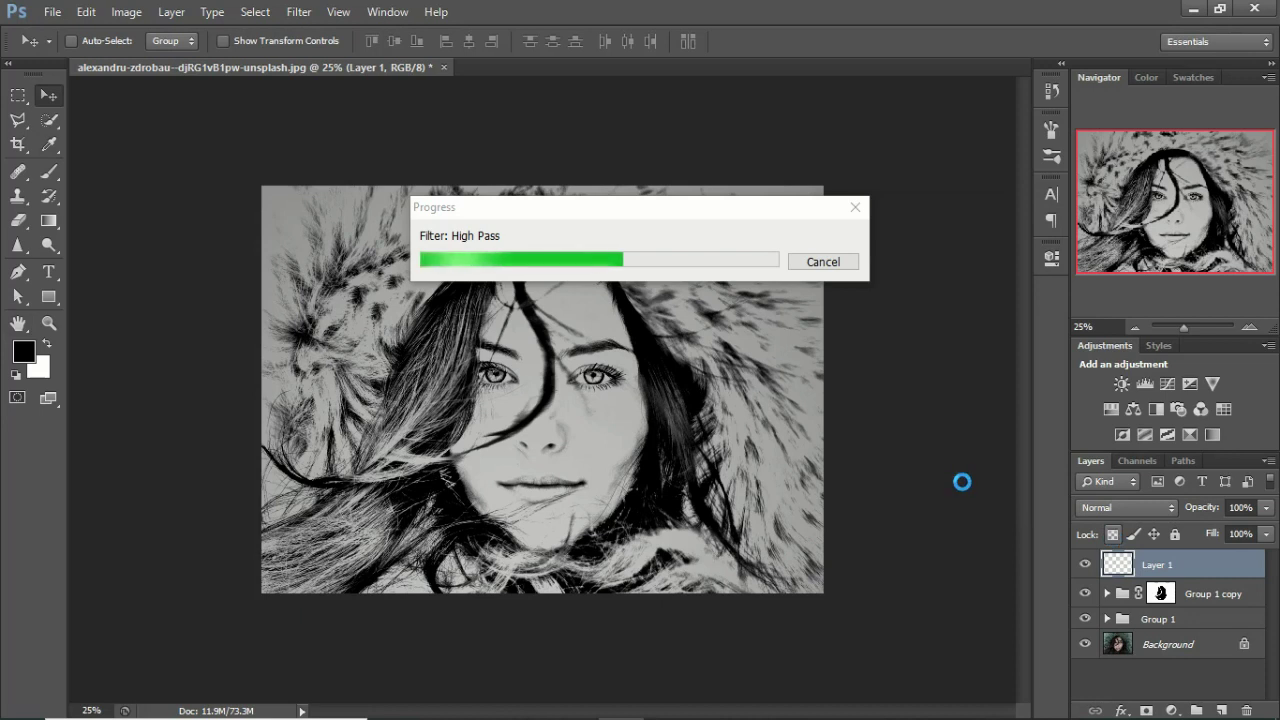
- Try the Multiply and Darken blend modes on Layer 1
{"action": "left_click", "coordinate": [1152, 510]}
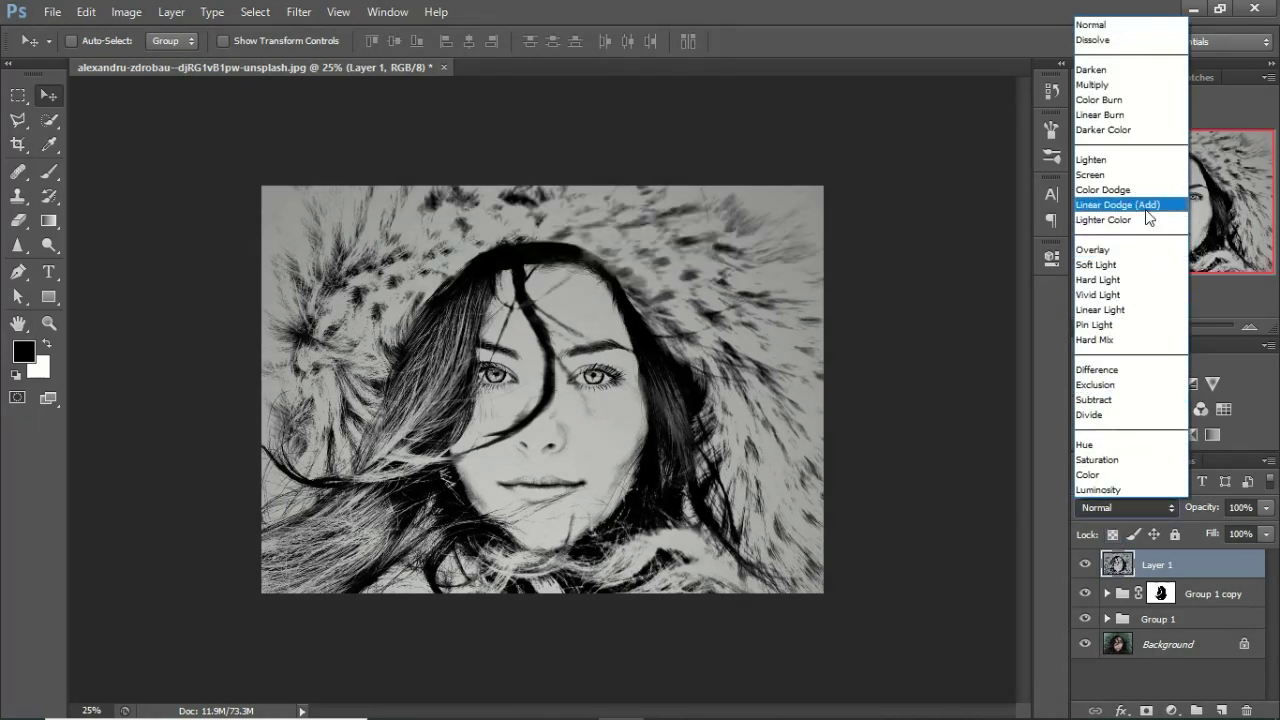
{"action": "left_click", "coordinate": [1117, 84]}
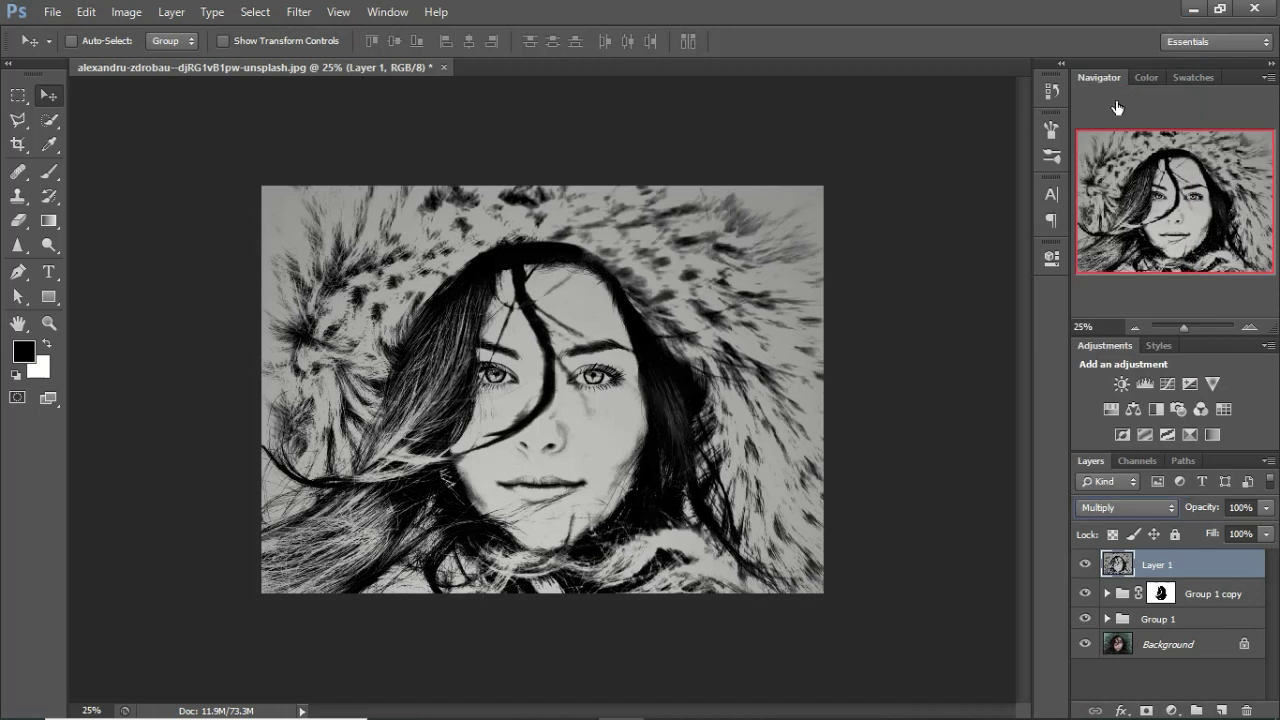
{"action": "left_click", "coordinate": [1140, 507]}
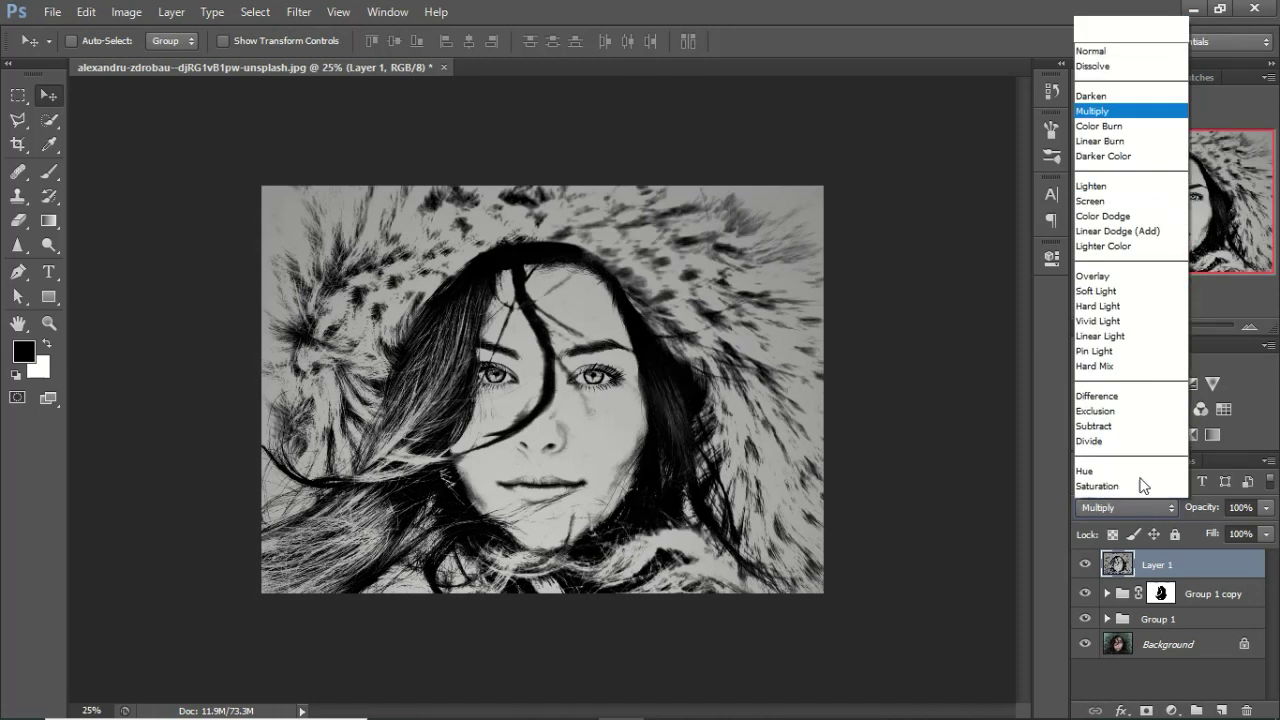
{"action": "left_click", "coordinate": [1082, 68]}
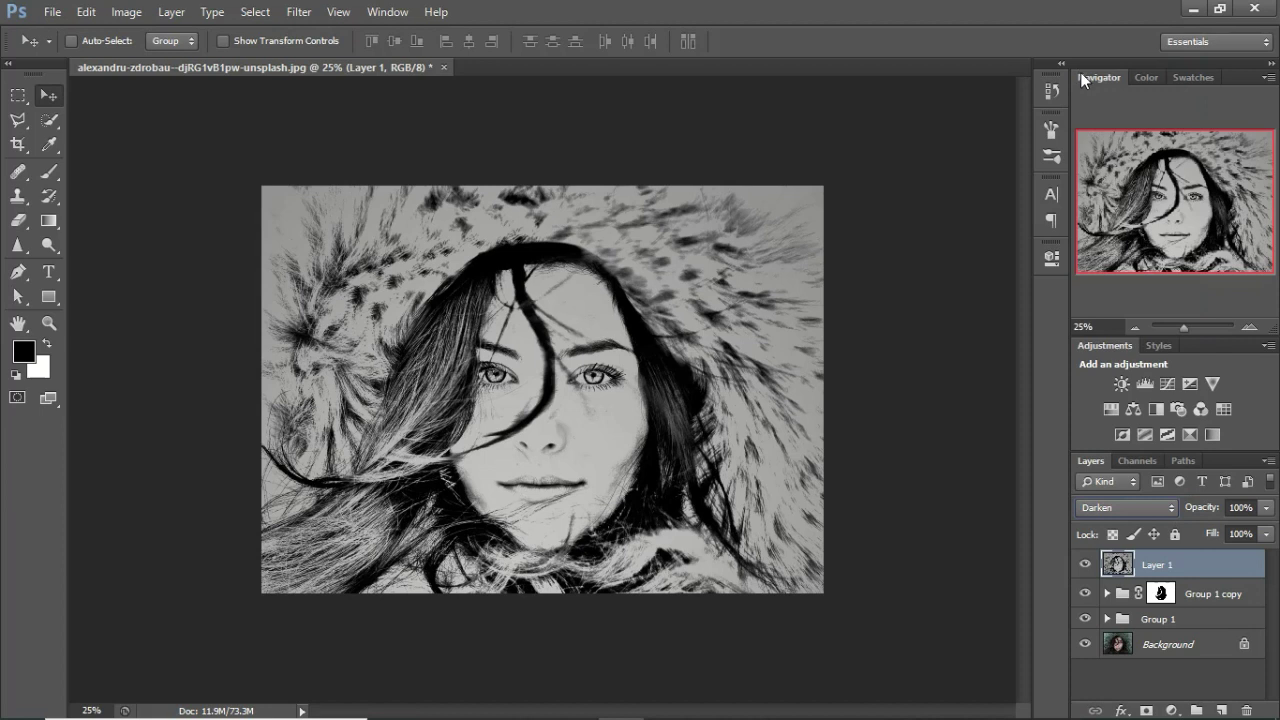
- Set Layer 1's blend mode to Multiply and its fill to 50%
{"action": "left_click", "coordinate": [1157, 508]}
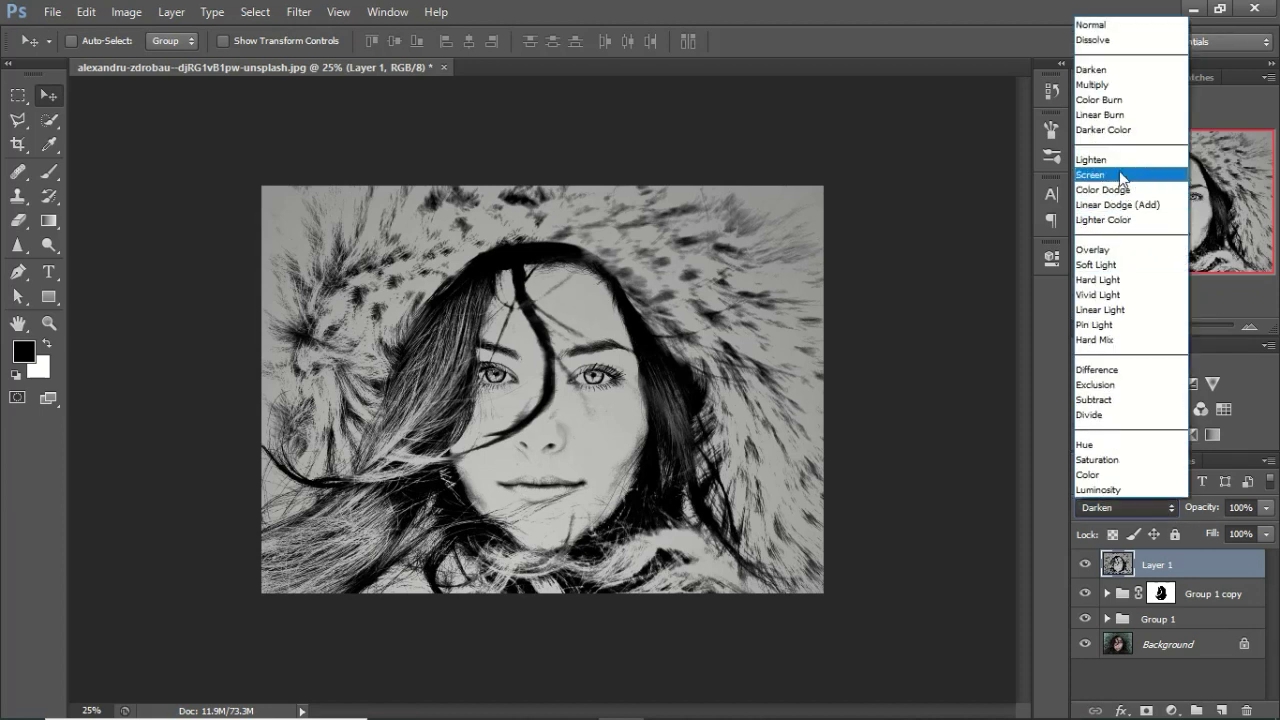
{"action": "left_click", "coordinate": [1115, 89]}
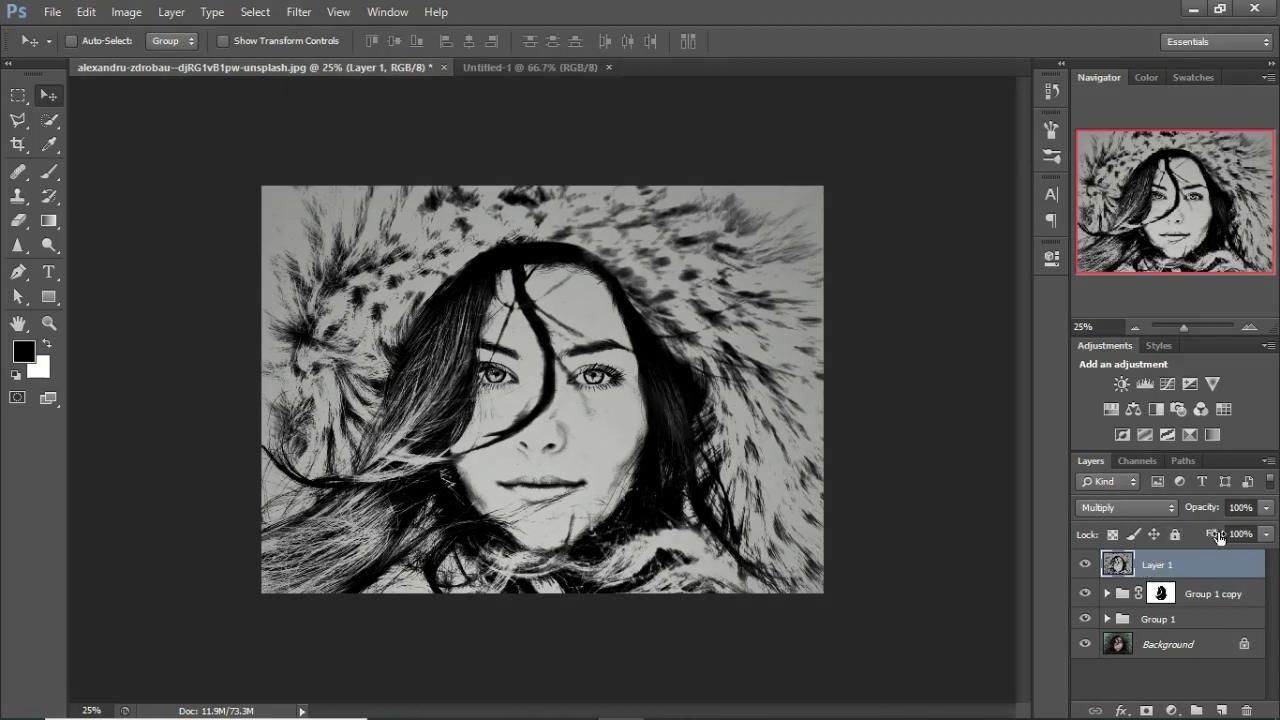
{"action": "mouse_move", "coordinate": [1217, 538]}
{"action": "left_mouse_down"}
{"action": "mouse_move", "coordinate": [1202, 538]}
{"action": "mouse_move", "coordinate": [1214, 537]}
{"action": "left_mouse_up"}
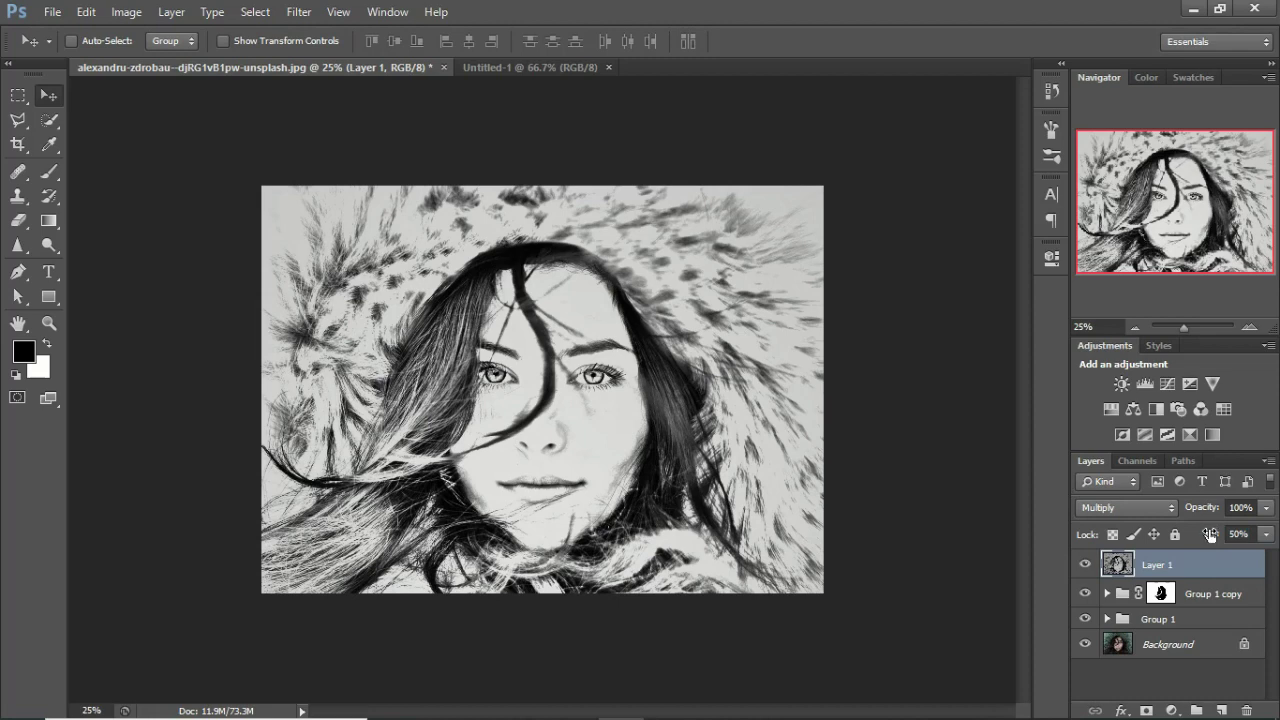